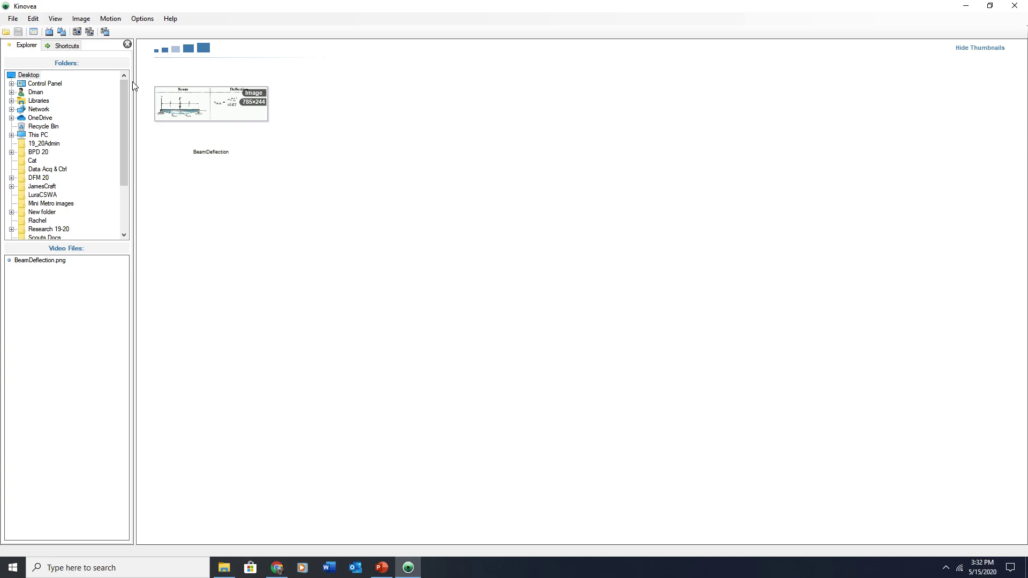
Step: Browse to Service 19-20 > BEAM Camp > RawVideos and open Long throw.mp4 in the player
left_click(96, 137)
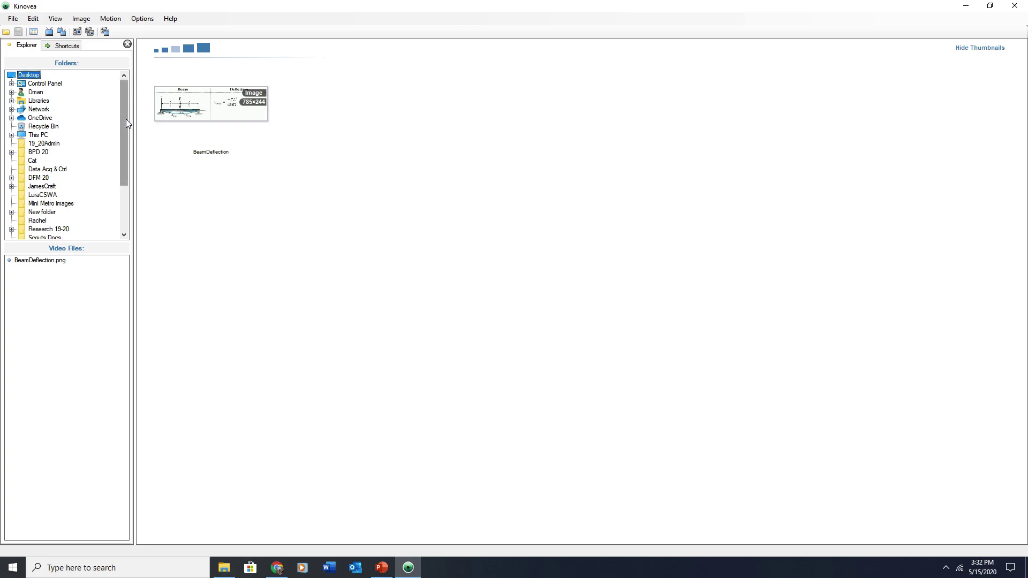
left_click_drag(124, 105, 122, 139)
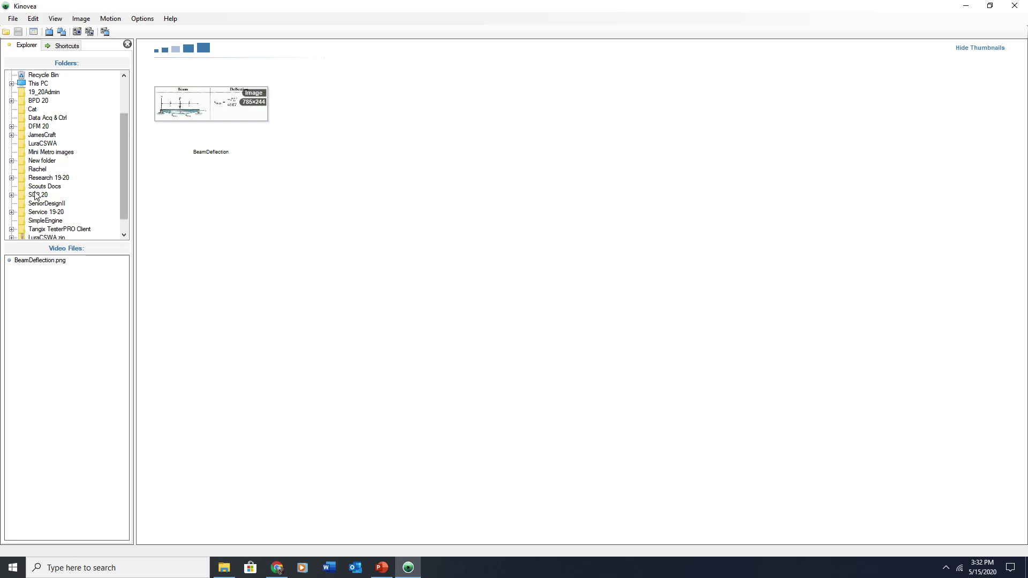
left_click(52, 212)
left_click(53, 213)
left_click(47, 144)
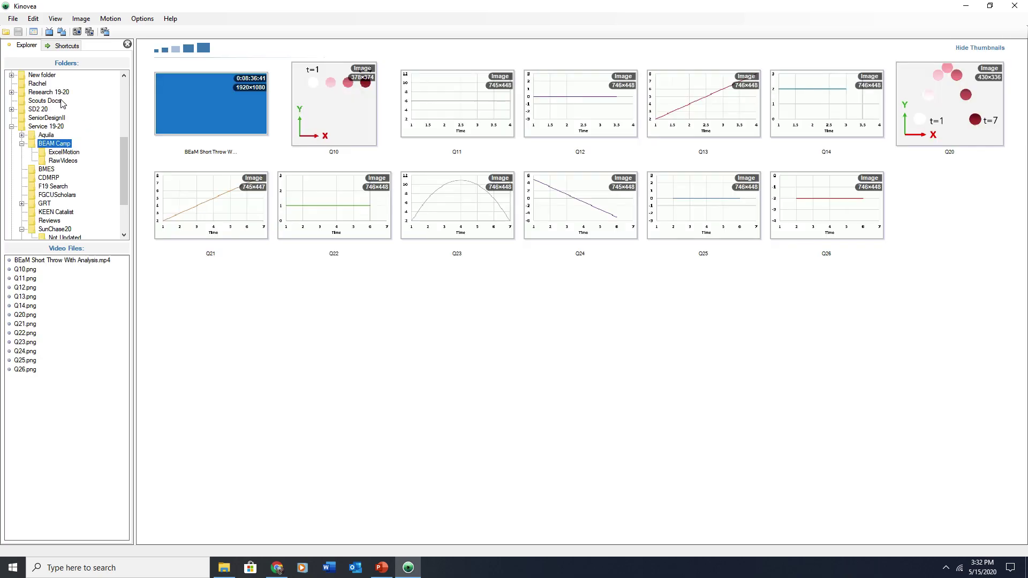
left_click(63, 161)
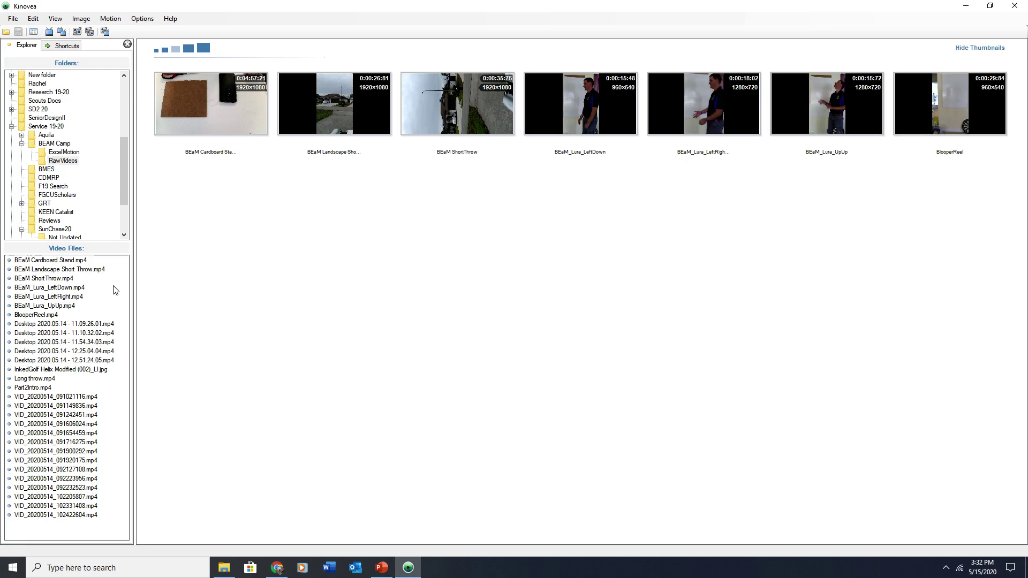
left_click(32, 379)
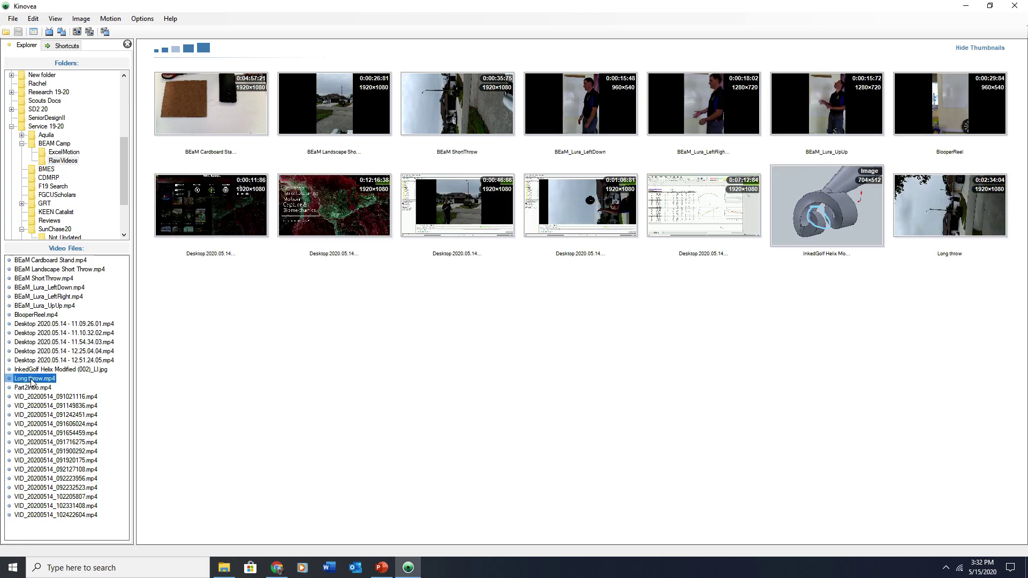
double_click(33, 379)
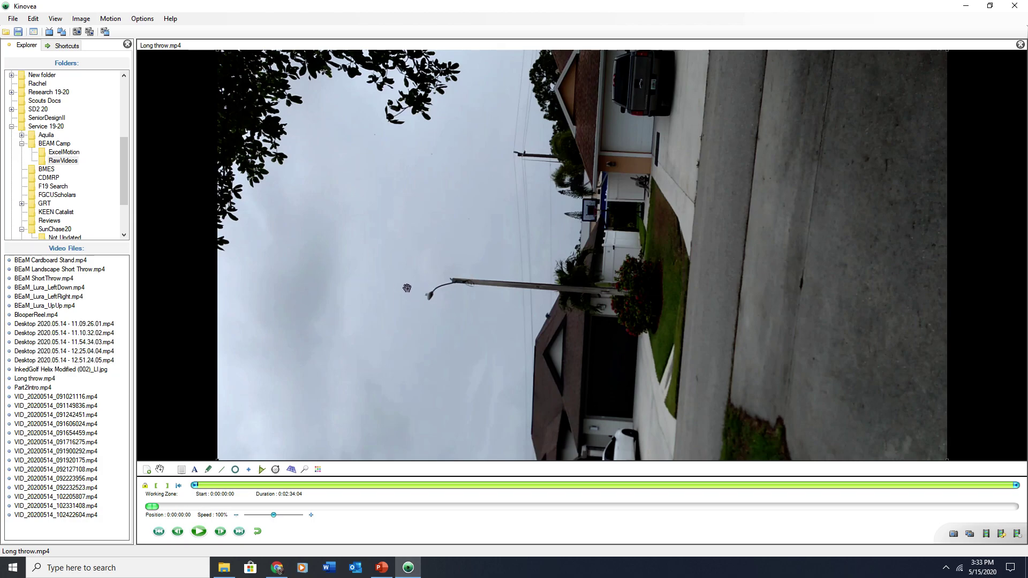
Step: Play Long throw.mp4 from its start at 100% speed
left_click(36, 378)
Step: Skip ahead to about 22 seconds into the video and resume playback
left_click(199, 532)
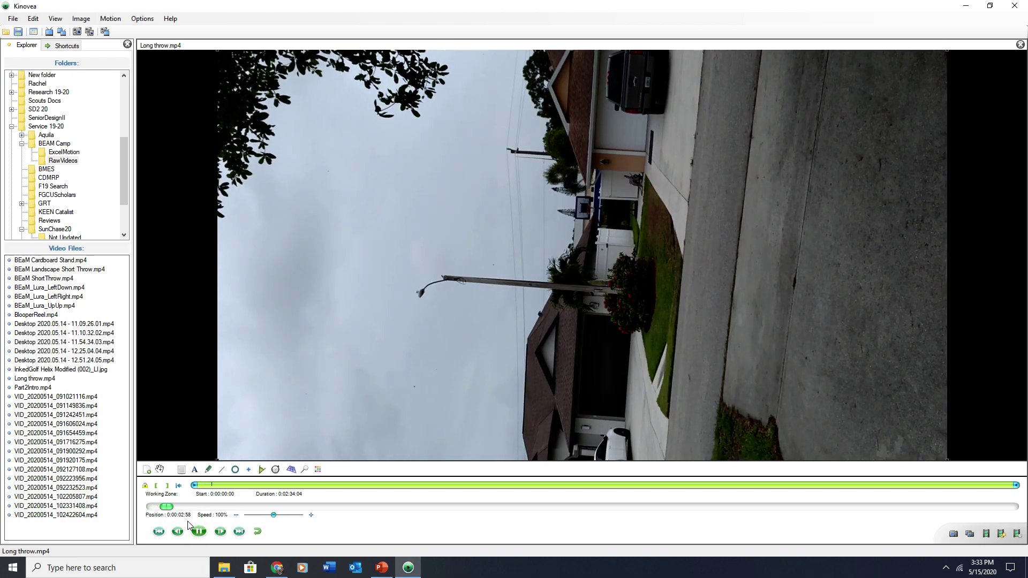
key("space")
left_click_drag(172, 513, 281, 515)
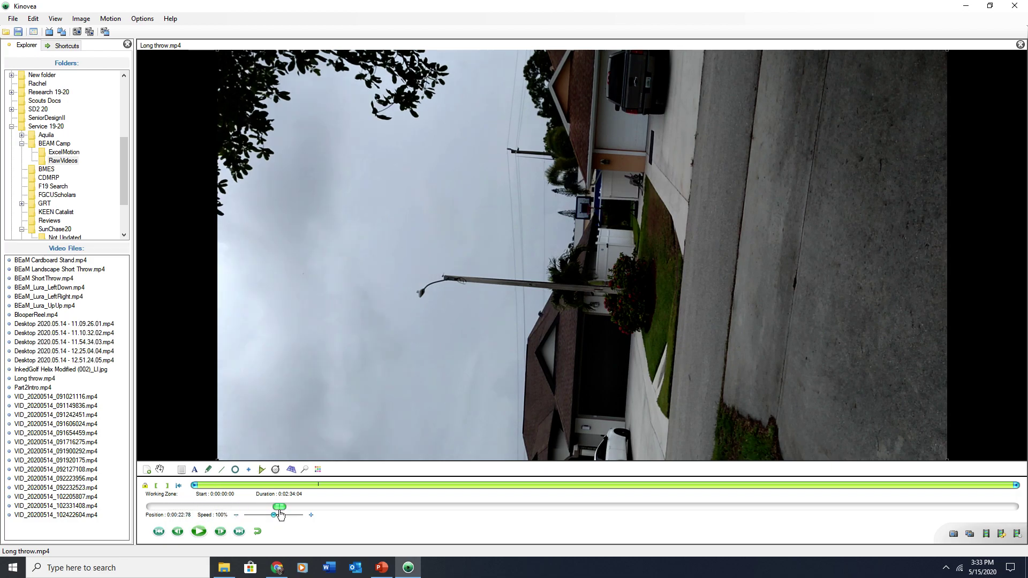
left_click(200, 533)
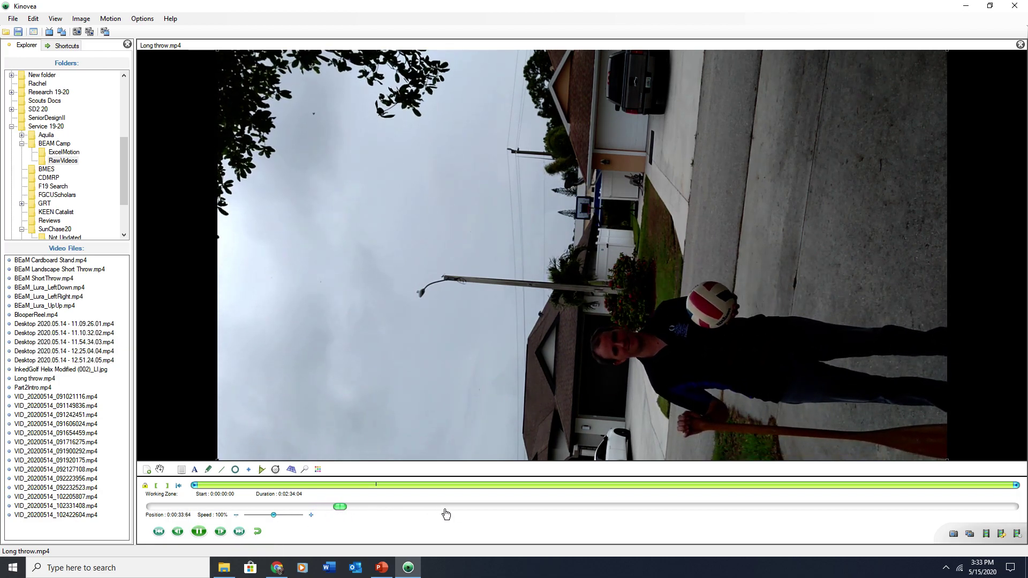
Step: Adjust the playback speed, settling at 80%
left_click(311, 515)
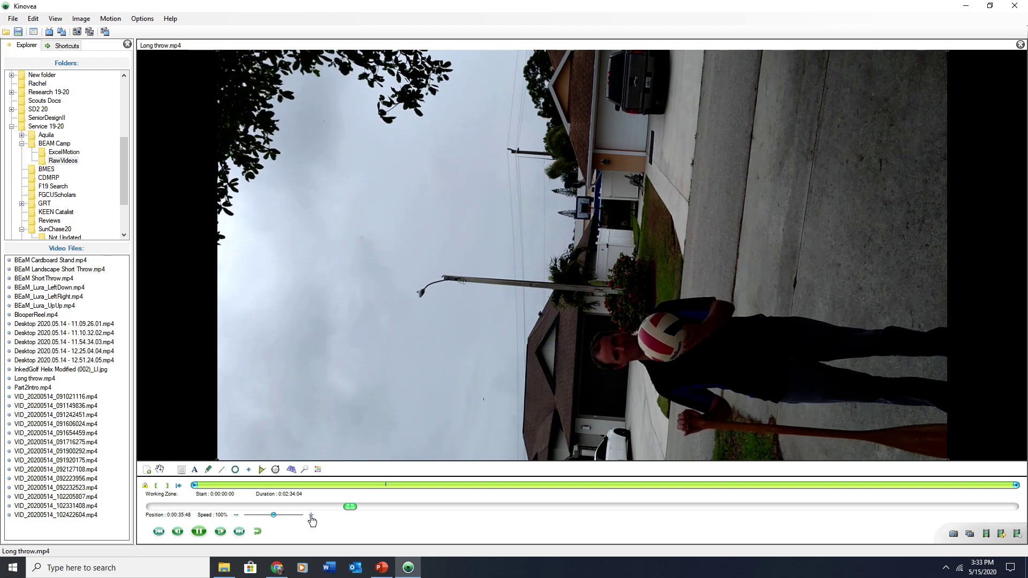
left_click(310, 515)
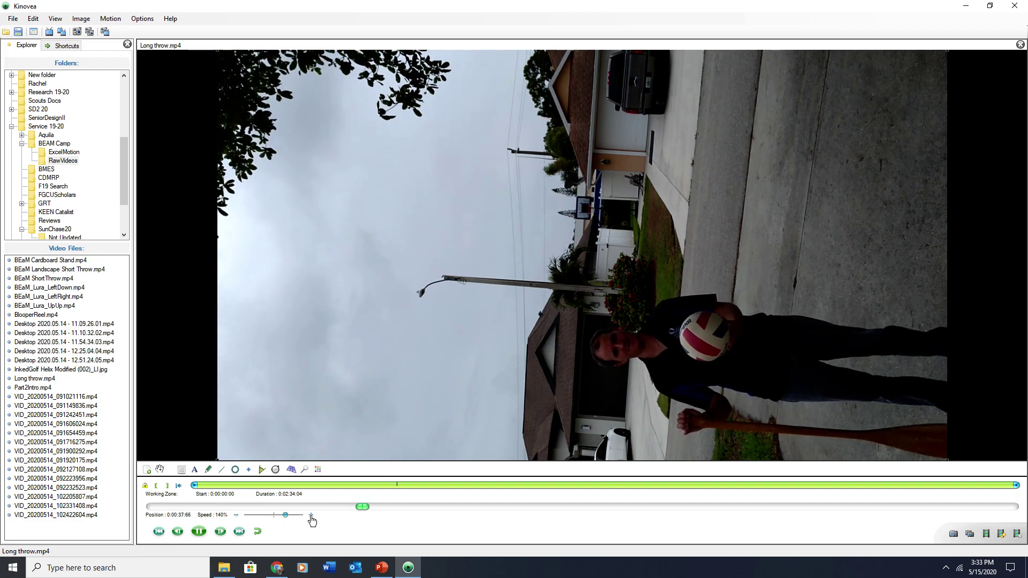
left_click(311, 515)
left_click(311, 515)
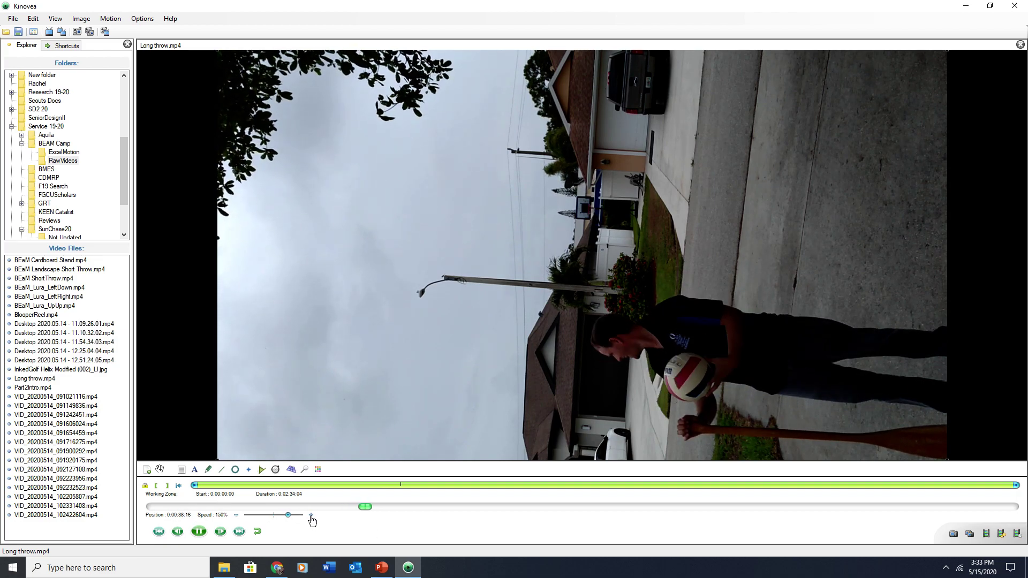
left_click(236, 515)
left_click(236, 515)
left_click(236, 514)
left_click(236, 515)
left_click(236, 515)
left_click(236, 515)
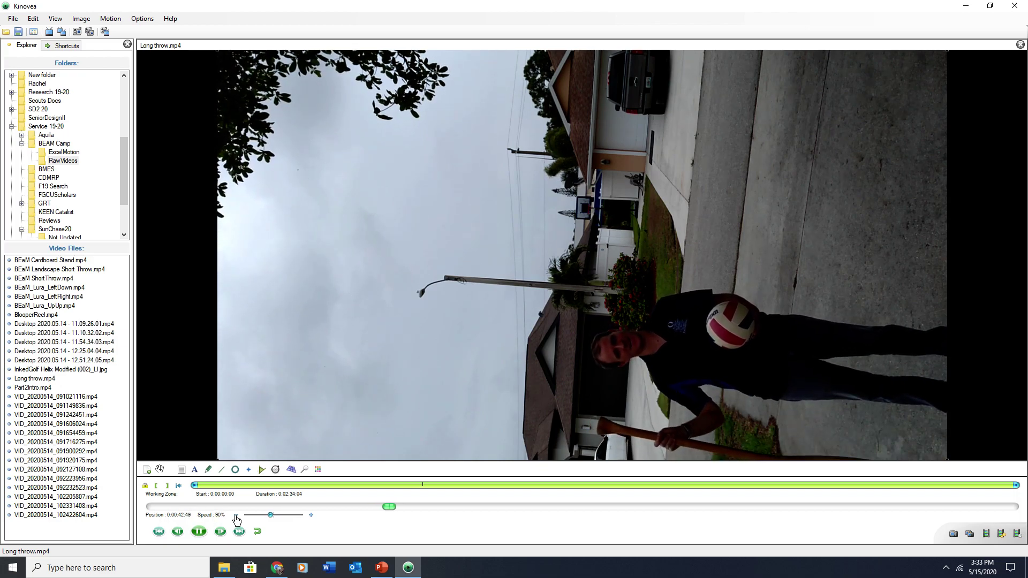
left_click(236, 515)
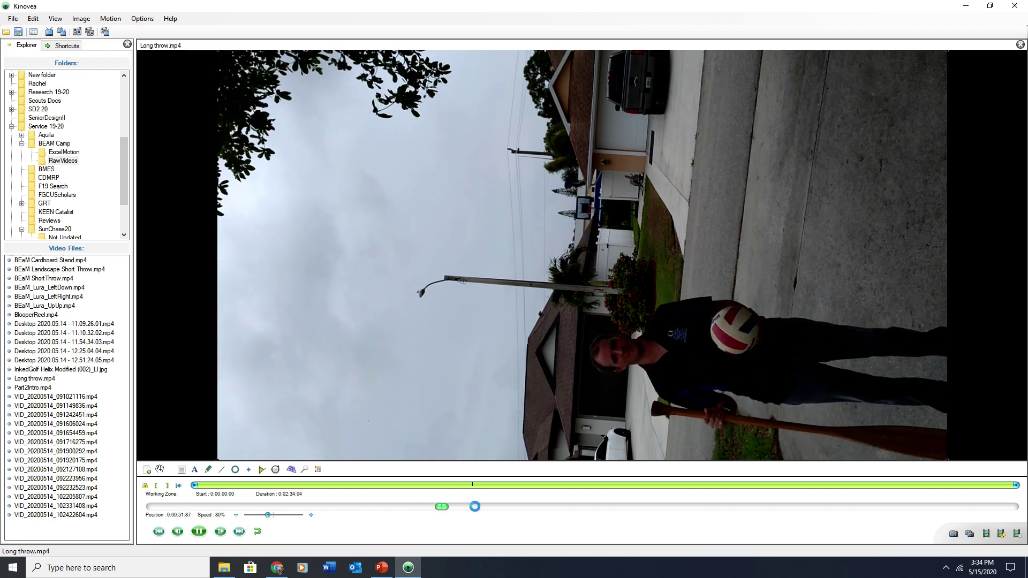
Step: Seek to about 0:01:24:77, the frame just before the throw begins
left_click(475, 507)
left_click_drag(495, 510, 624, 511)
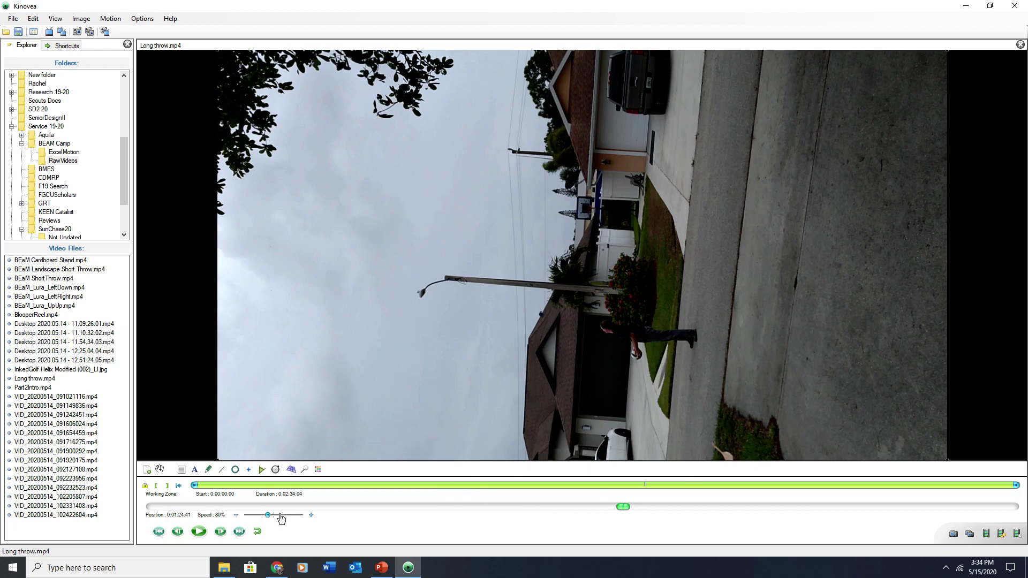
left_click(201, 533)
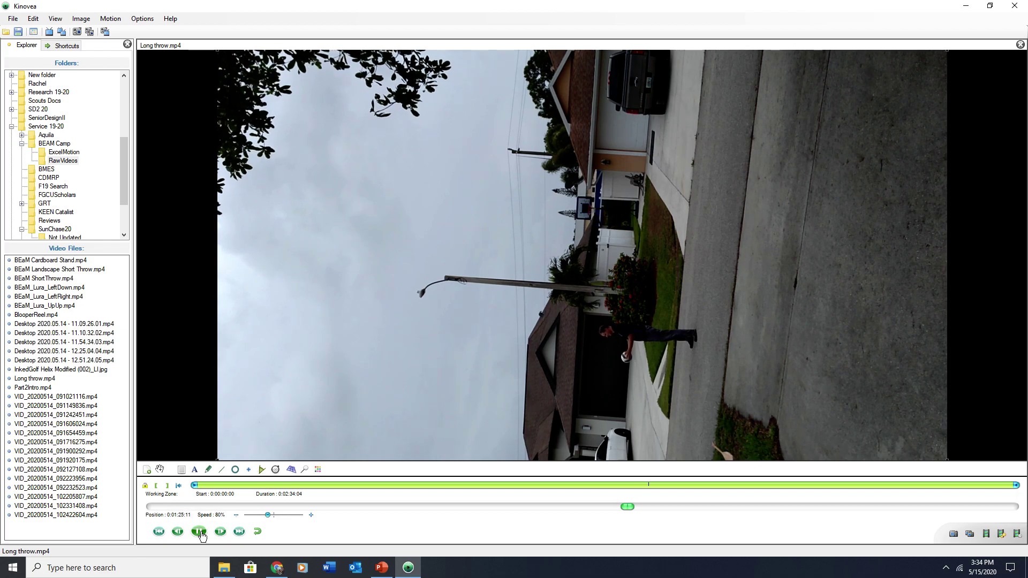
left_click(201, 535)
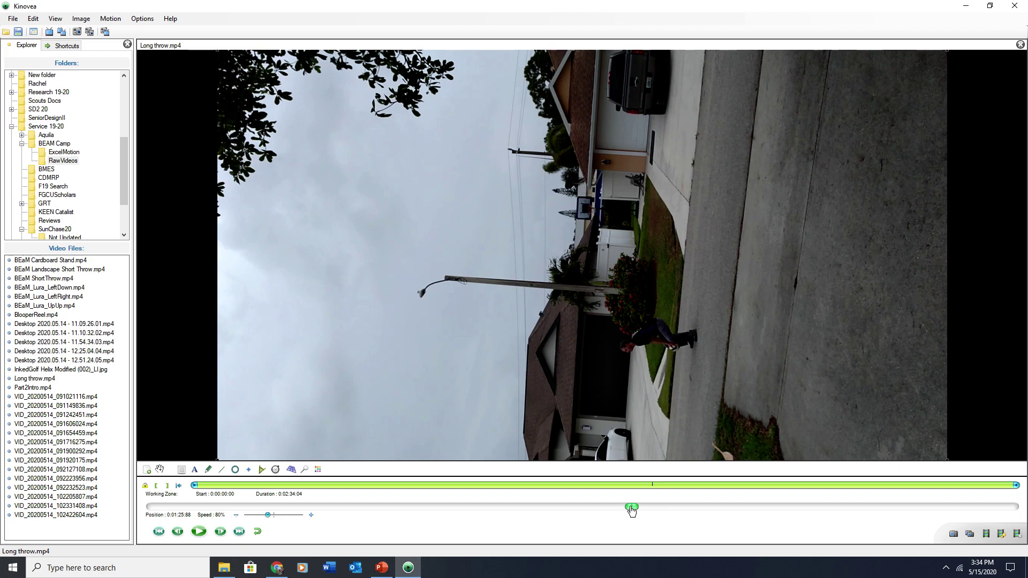
left_click_drag(631, 507, 624, 509)
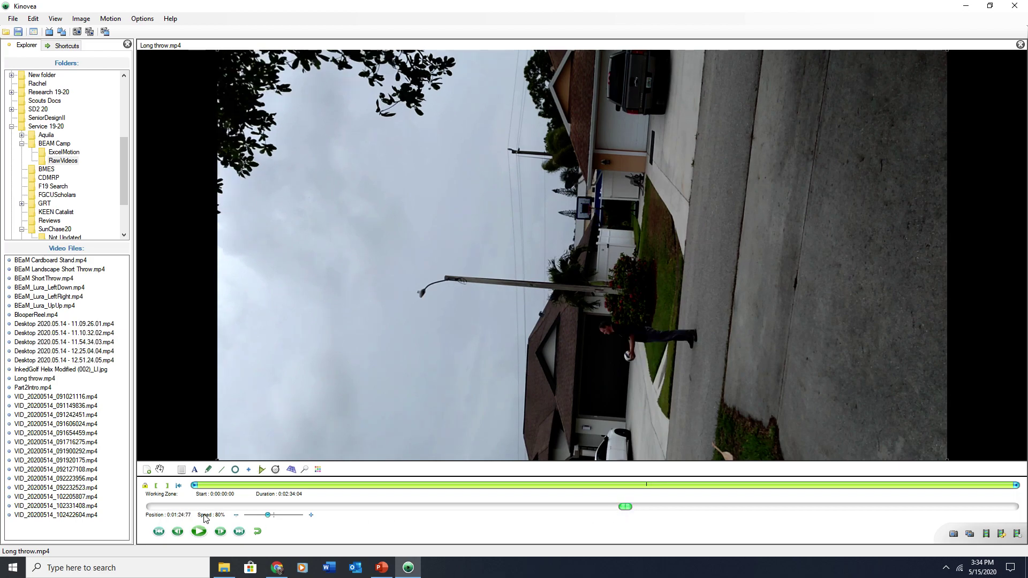
Step: Mark the working zone from the throw's start to after the ball lands (4.26 s)
left_click(156, 486)
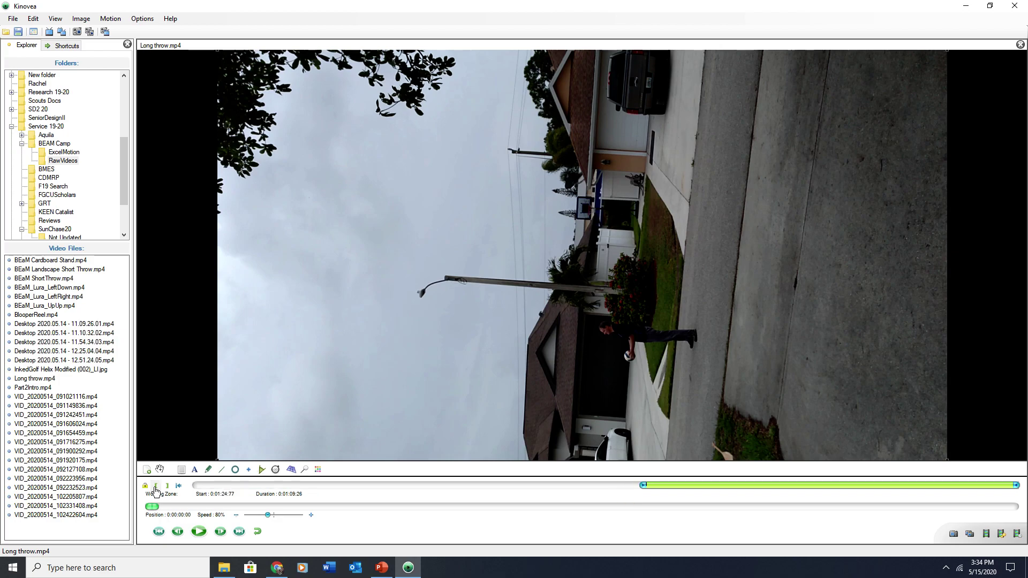
left_click(198, 531)
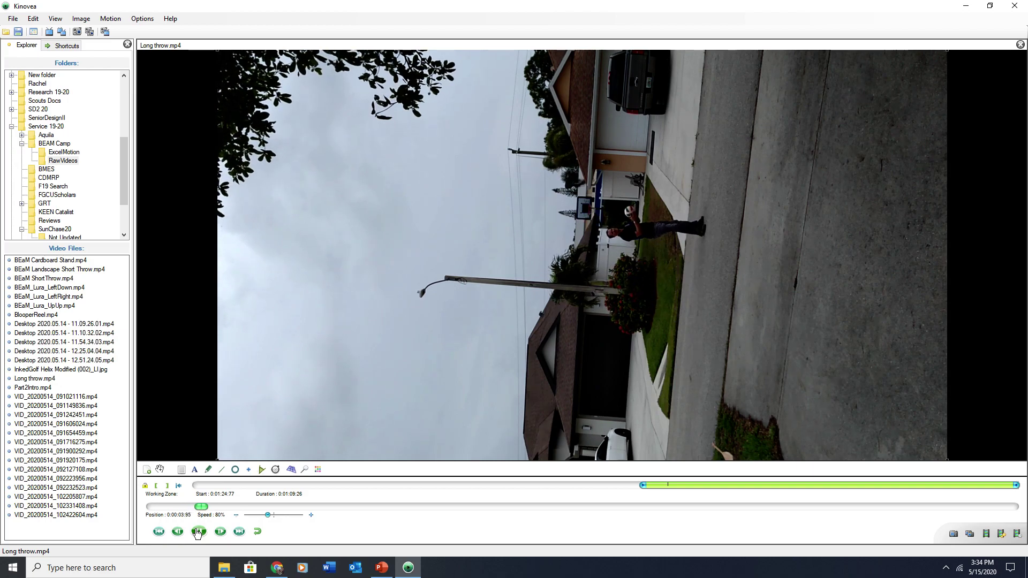
left_click(199, 531)
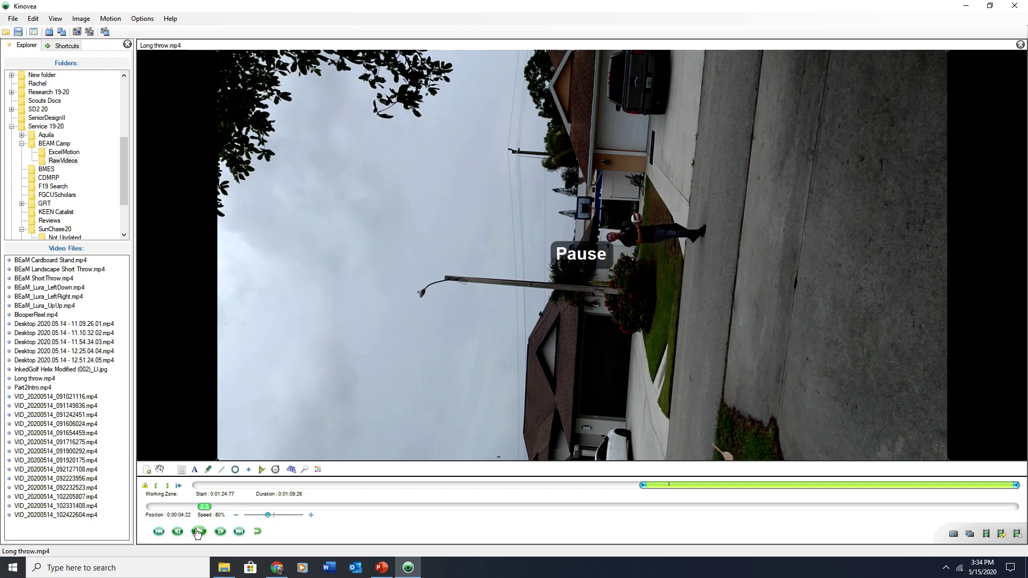
left_click(167, 487)
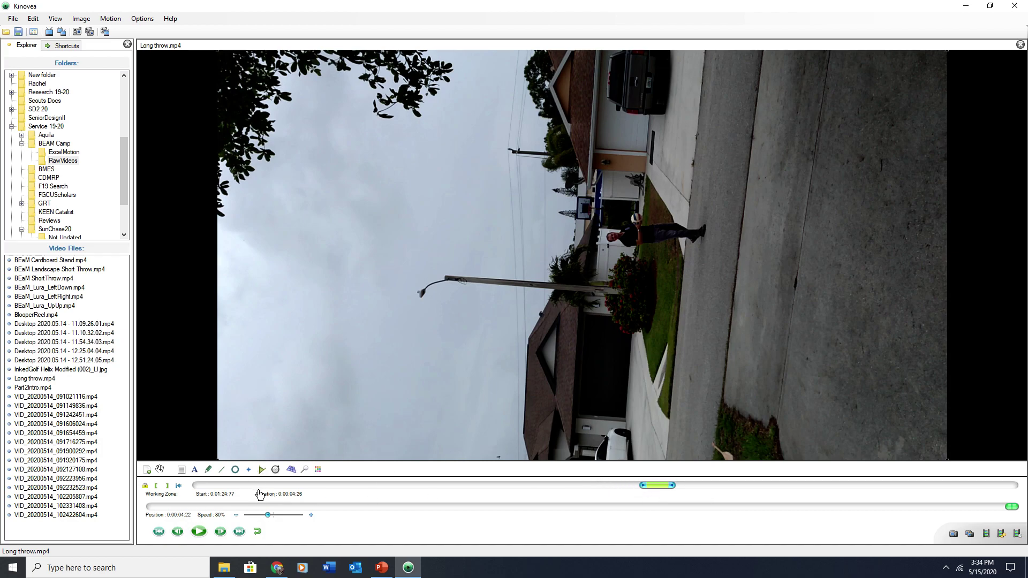
Step: Replay the trimmed throw clip and scrub through its frames
left_click(200, 533)
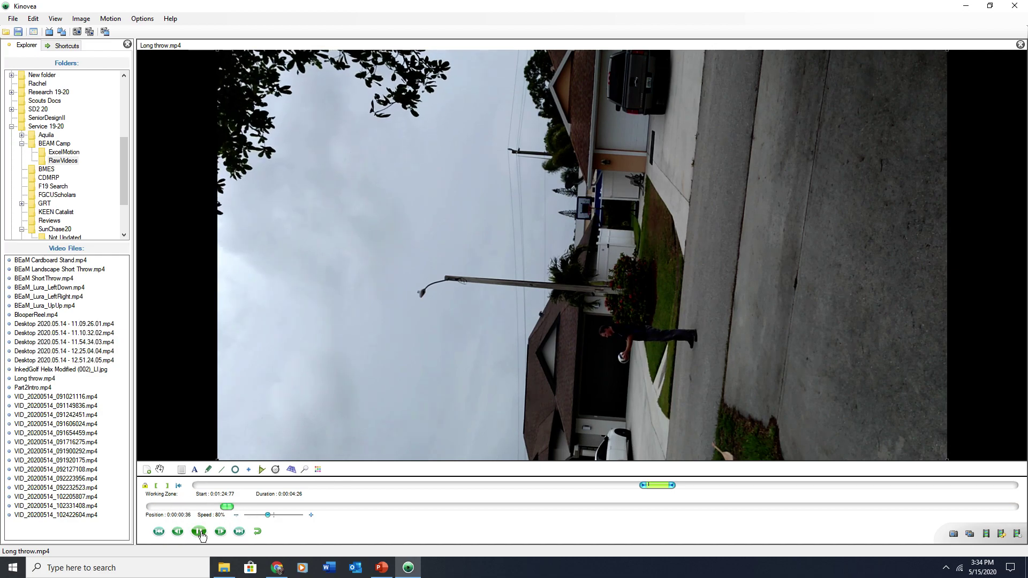
left_click(200, 532)
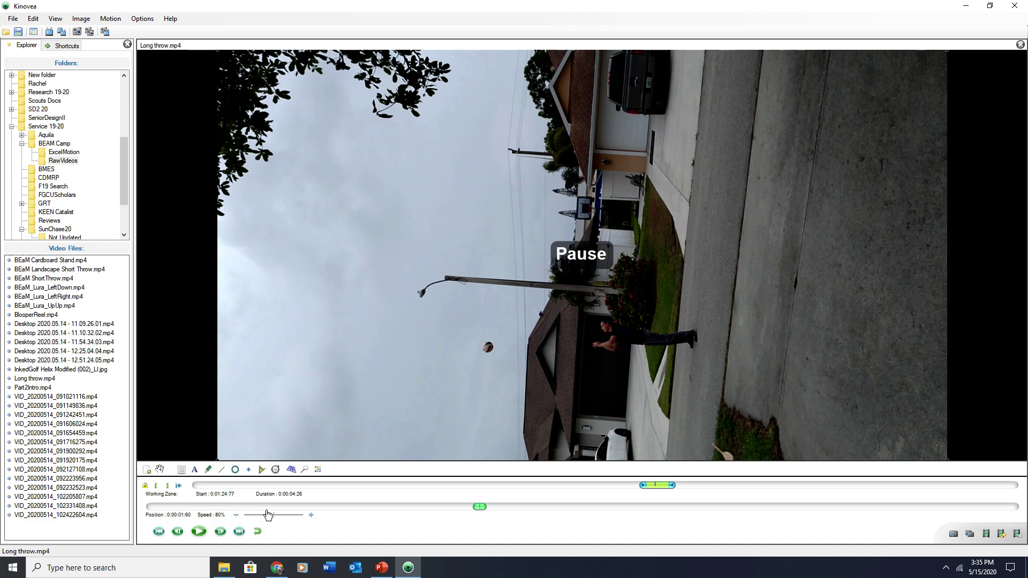
left_click_drag(482, 509, 824, 540)
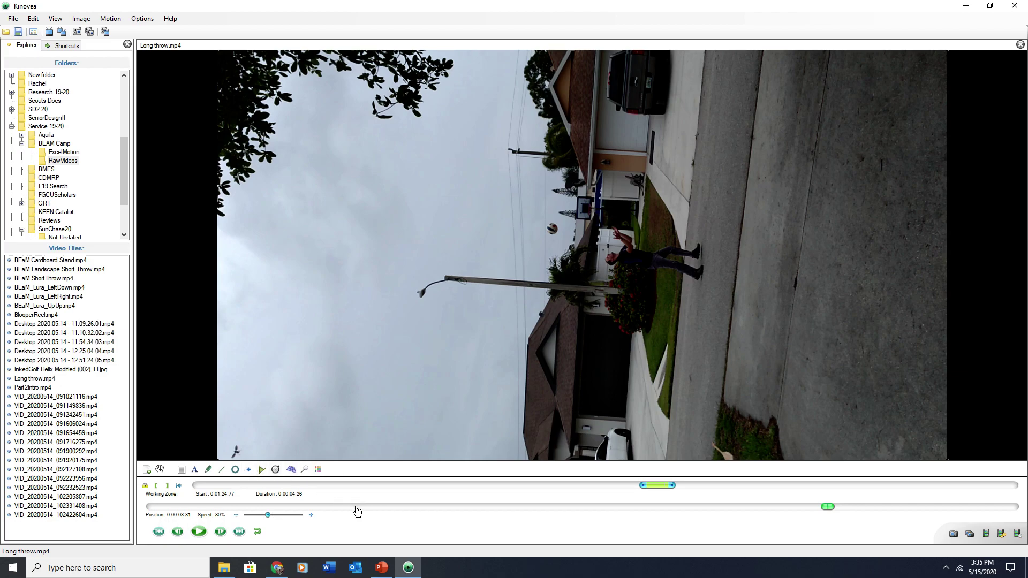
left_click_drag(827, 507, 503, 535)
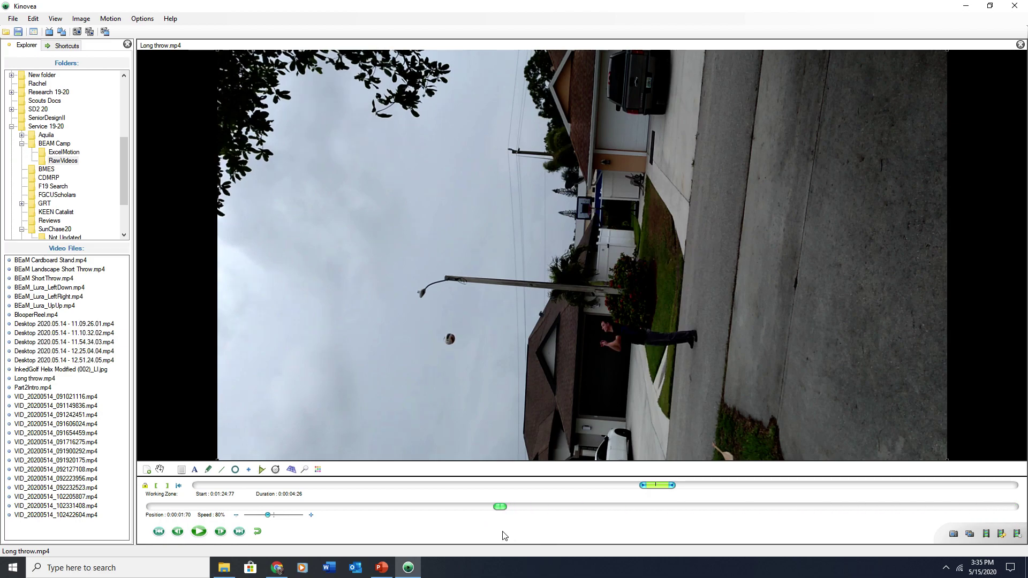
Step: Step back frame by frame to locate the start of the throw
left_click(178, 531)
left_click(179, 531)
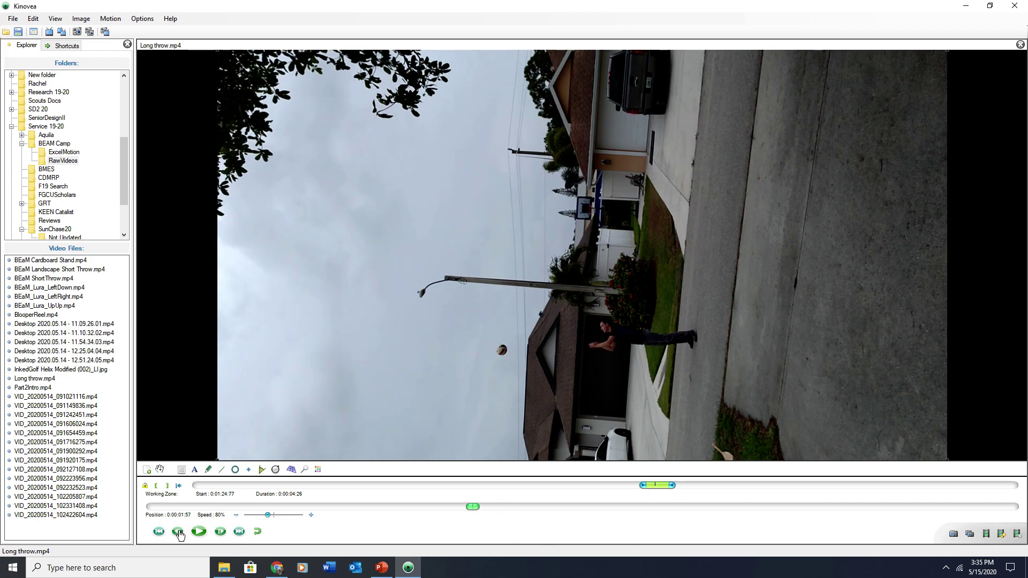
left_click(179, 531)
left_click(178, 532)
left_click(178, 532)
left_click(178, 532)
left_click(178, 531)
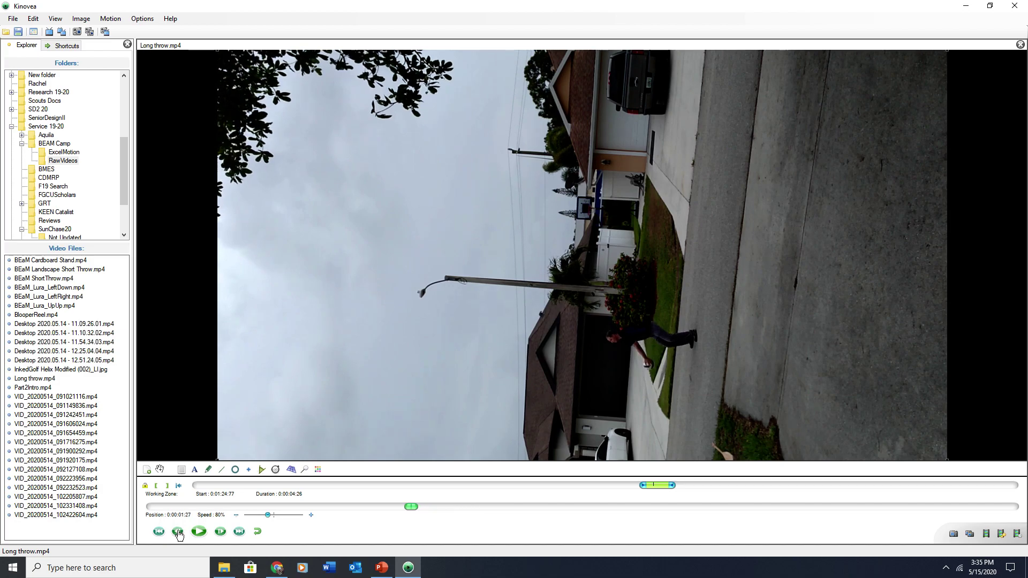
left_click(179, 532)
left_click(178, 532)
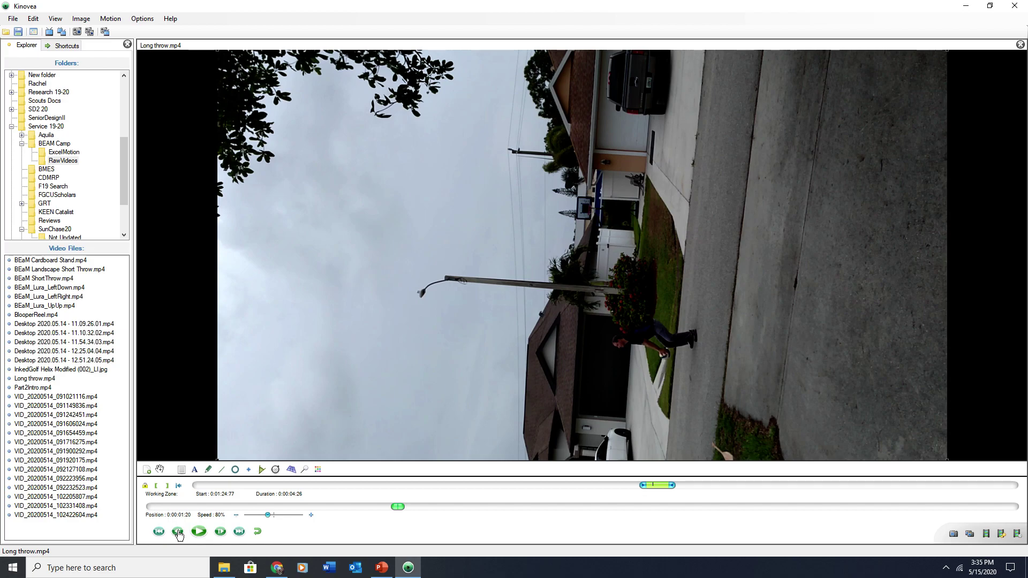
left_click(178, 531)
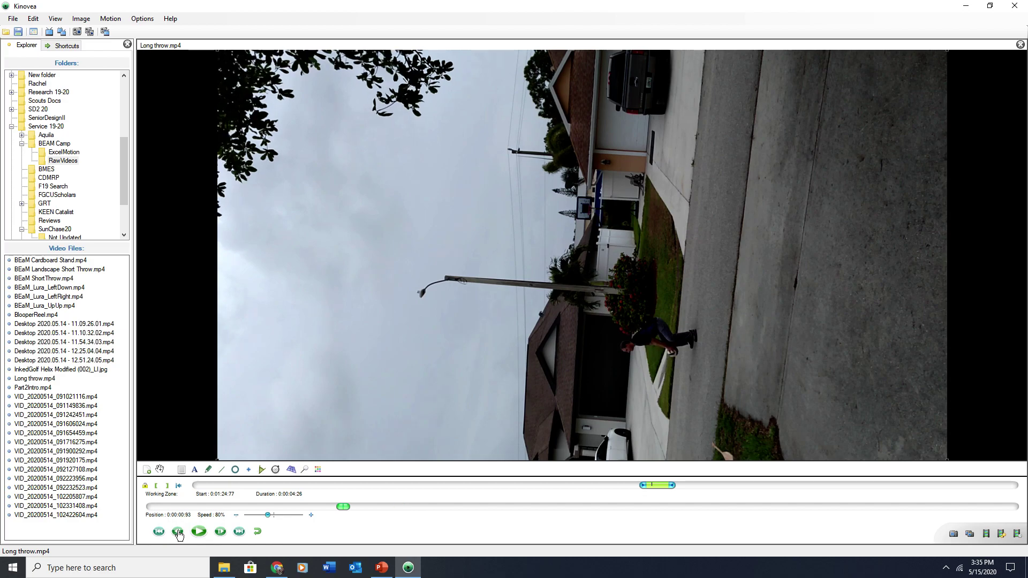
left_click(178, 532)
left_click(179, 531)
left_click(178, 531)
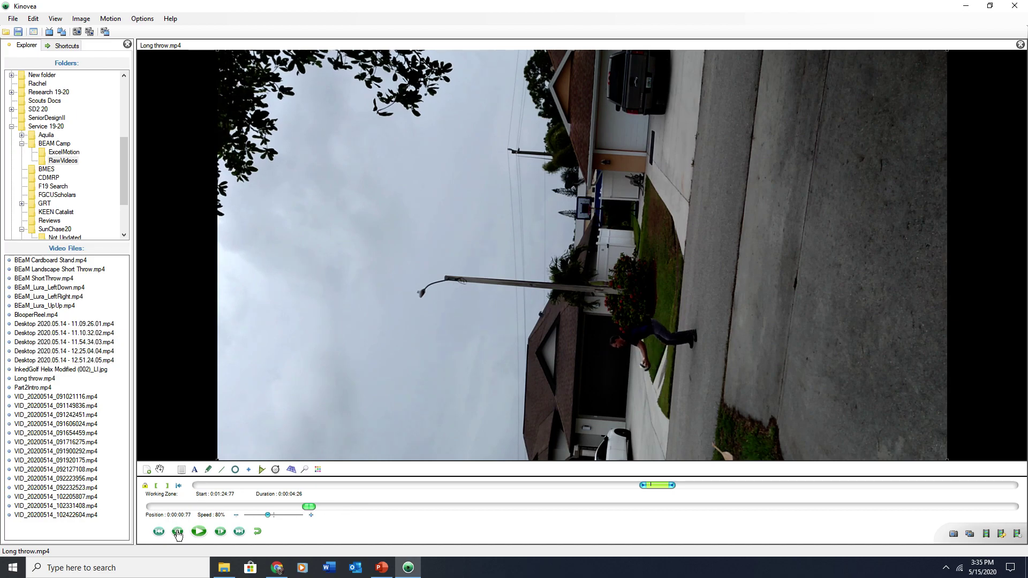
left_click(178, 531)
left_click(178, 532)
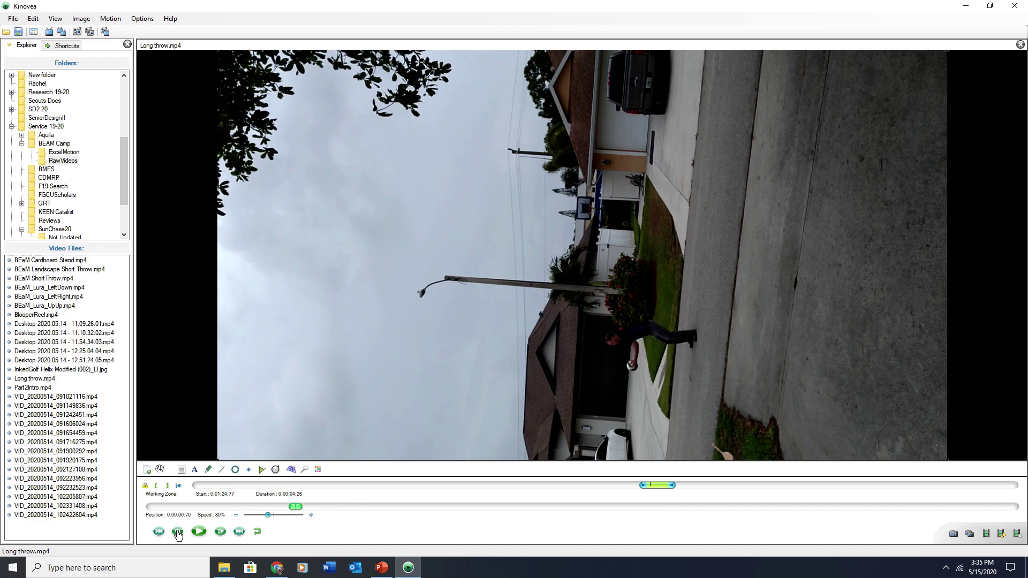
left_click(179, 532)
left_click(178, 532)
left_click(178, 532)
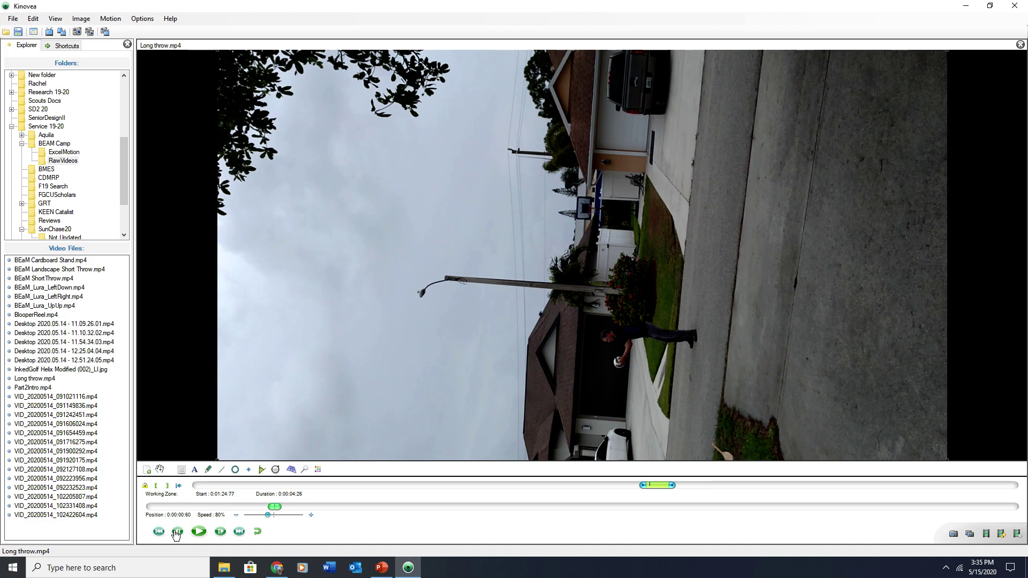
left_click(176, 531)
left_click(176, 531)
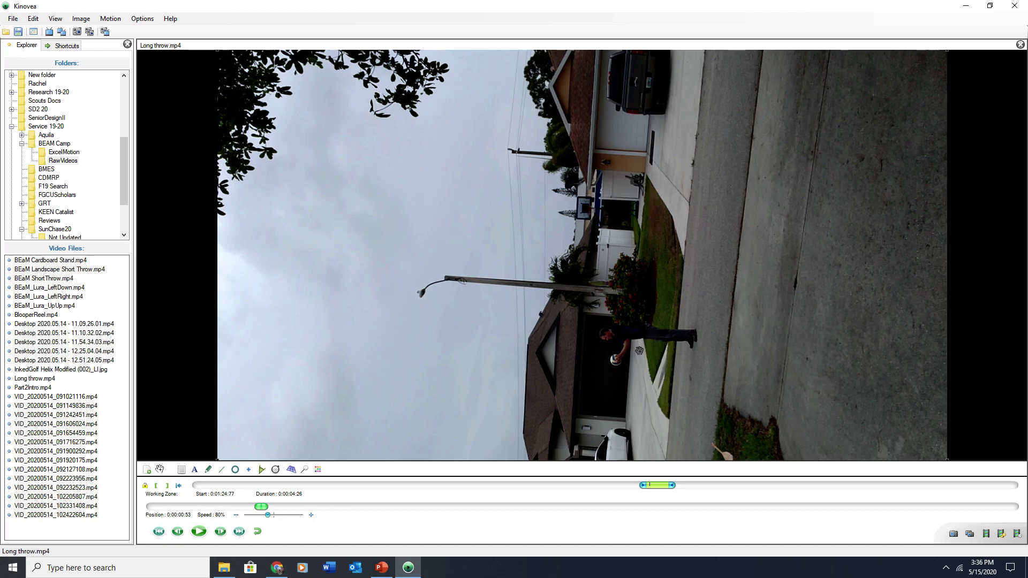
Step: Set the working zone start at 0:01:25:44
left_click(197, 533)
left_click(197, 532)
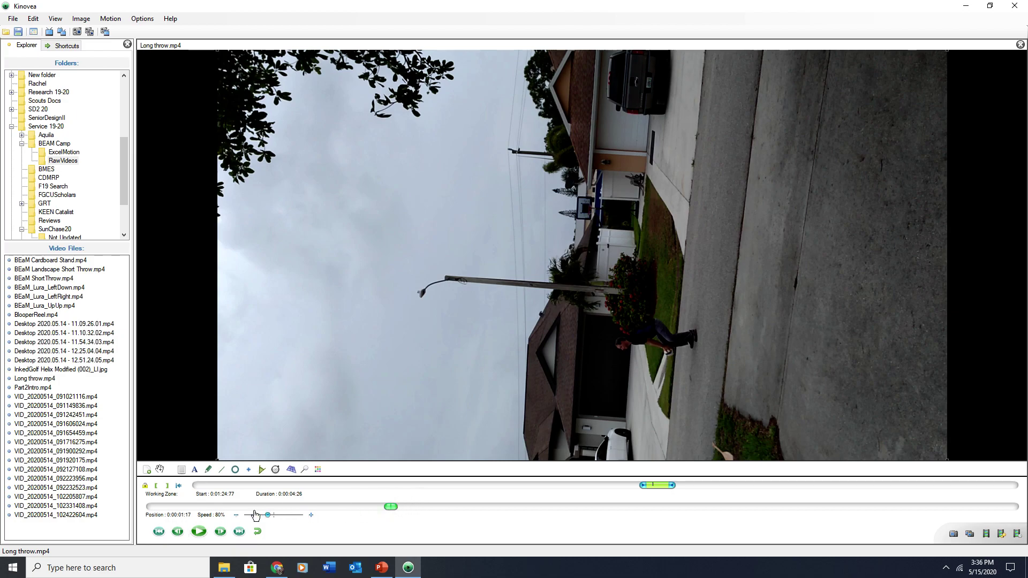
left_click(217, 508)
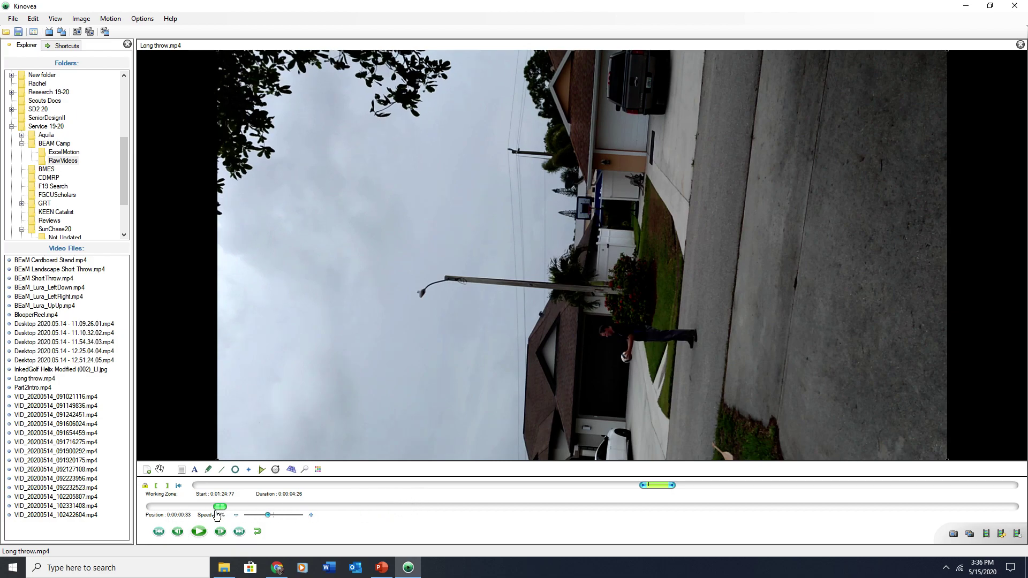
left_click(156, 486)
left_click(198, 531)
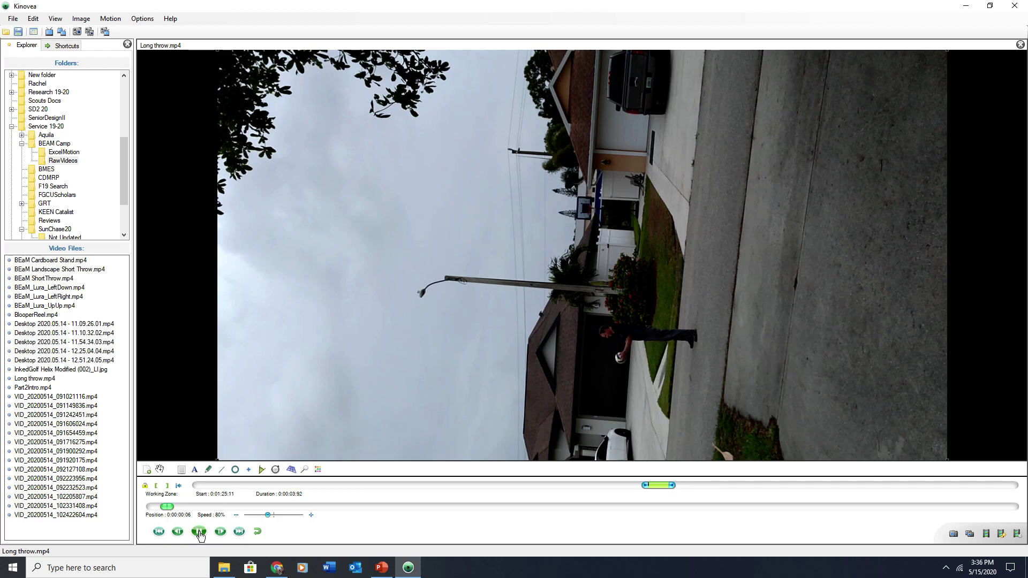
left_click(199, 533)
left_click(156, 486)
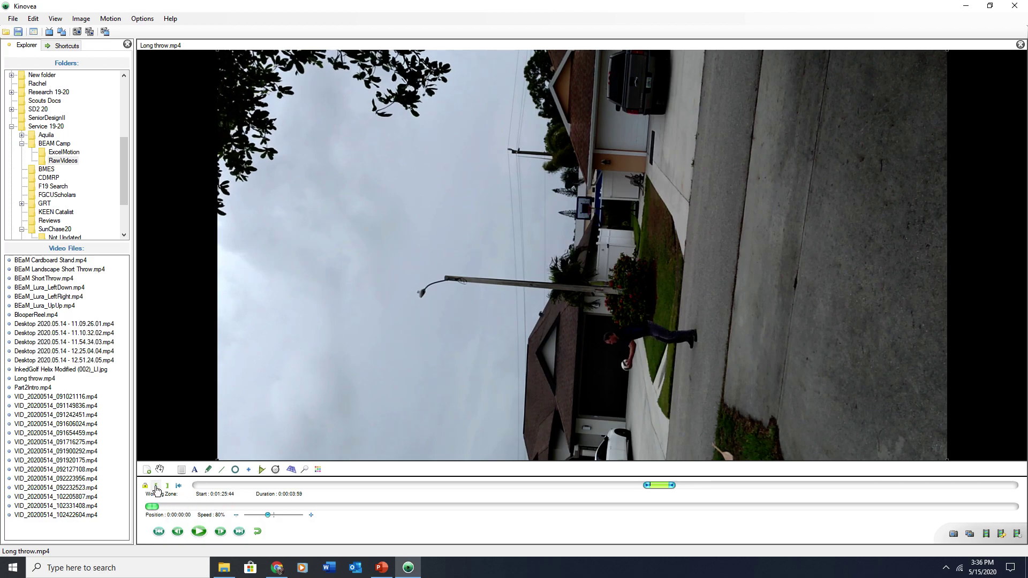
Step: Mark the working zone end 3.08 s later and return to its first frame
left_click(199, 532)
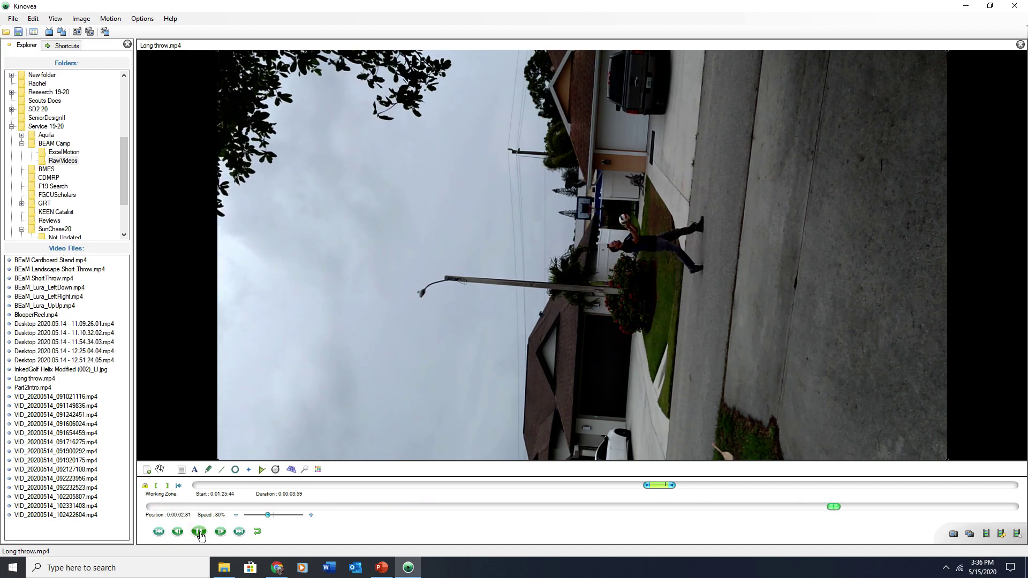
left_click(199, 532)
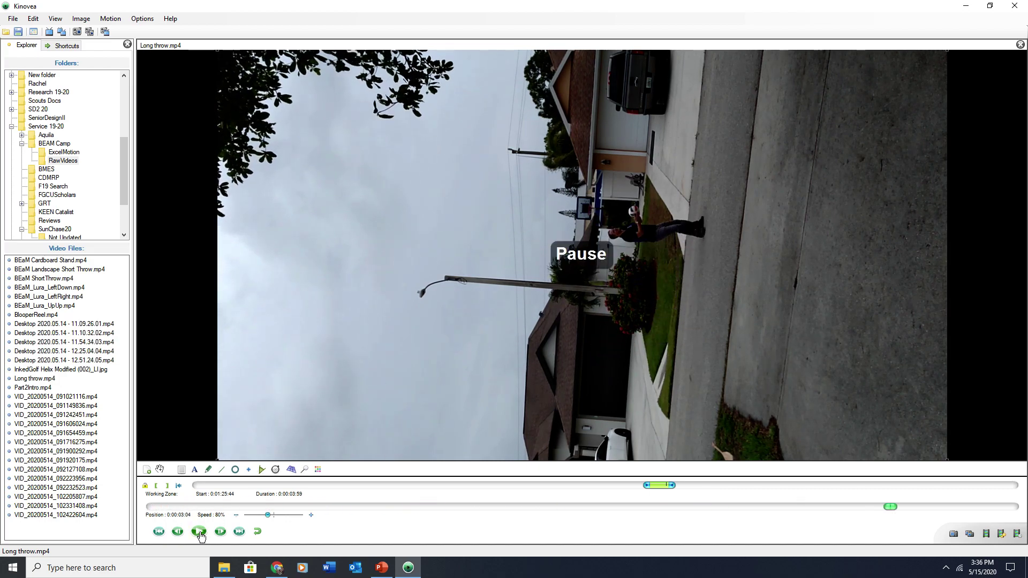
left_click(167, 486)
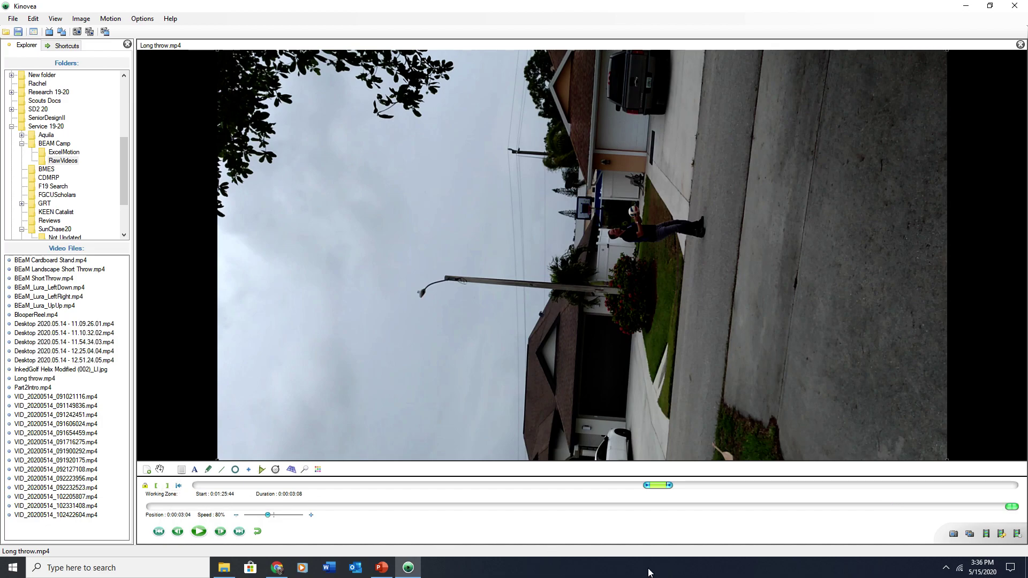
left_click_drag(1011, 506, 125, 498)
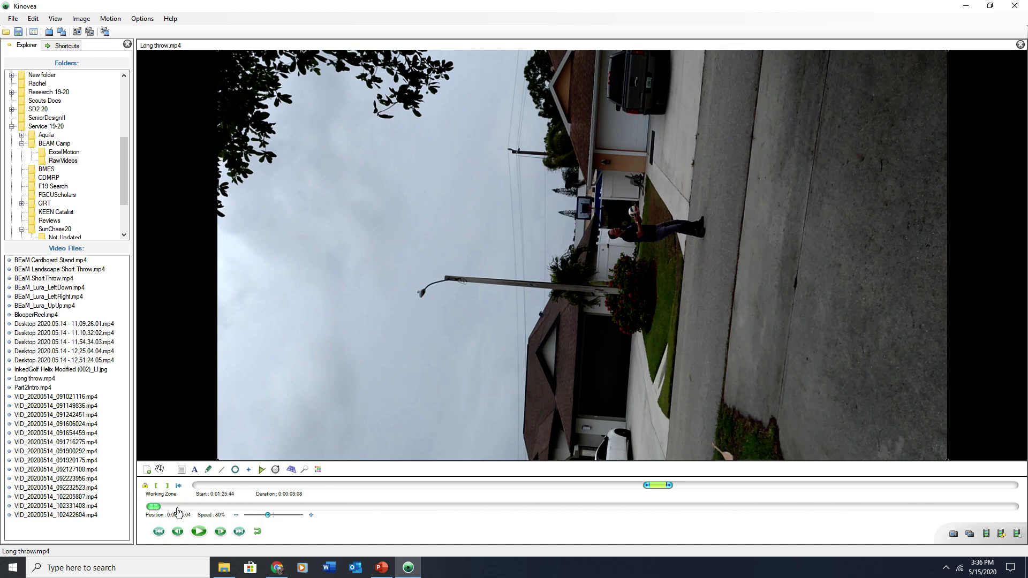
left_click(202, 534)
left_click(200, 533)
left_click(179, 532)
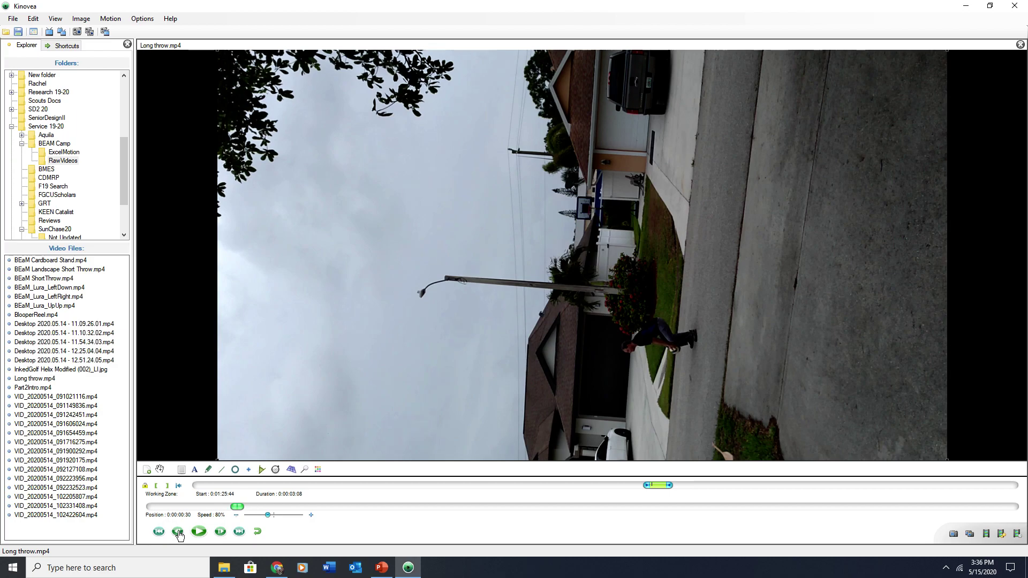
left_click(179, 533)
left_click(179, 533)
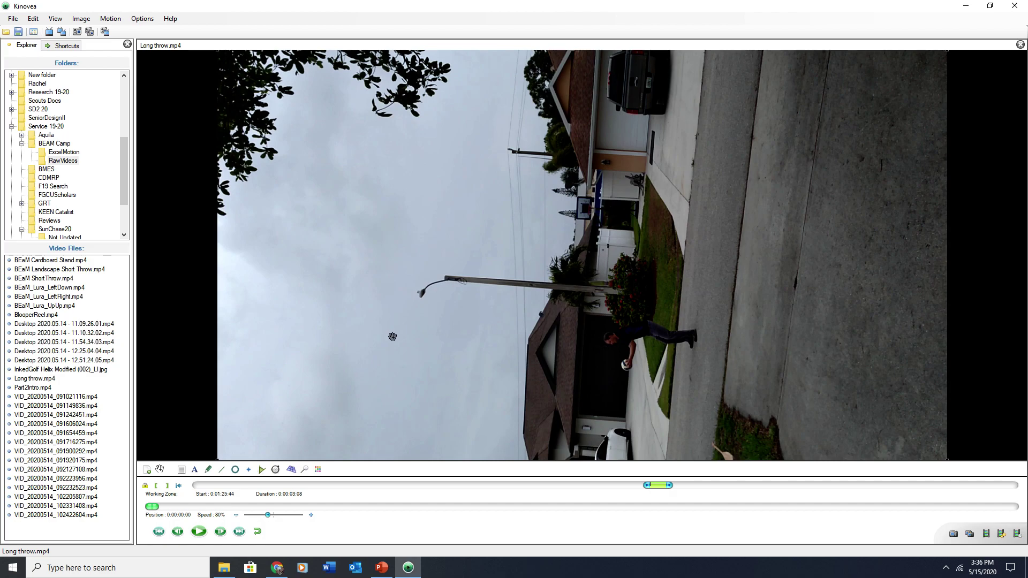
Step: Place the magnifier over the thrower and switch it to direct zoom at ×1.75
left_click(305, 470)
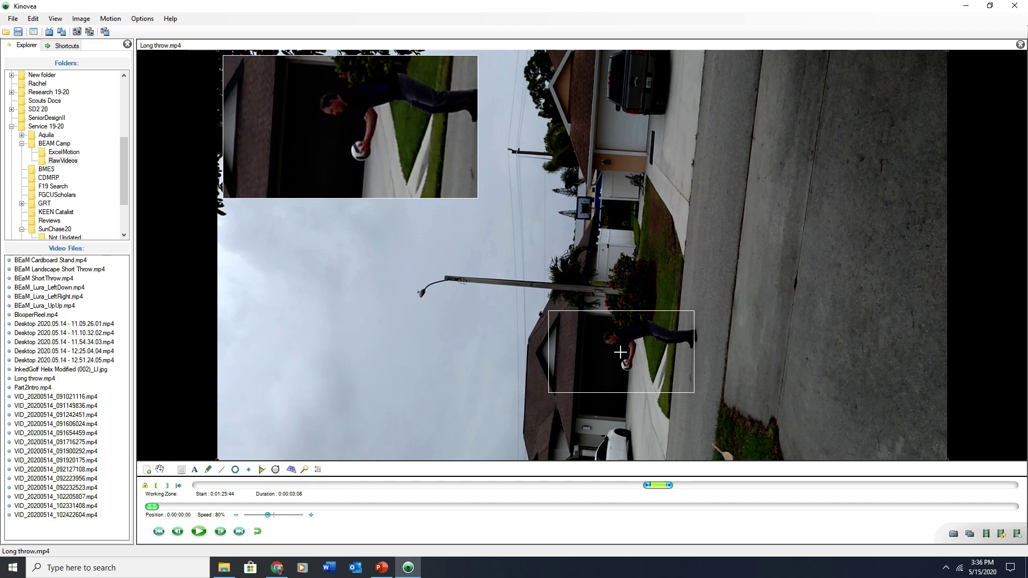
left_click(618, 352)
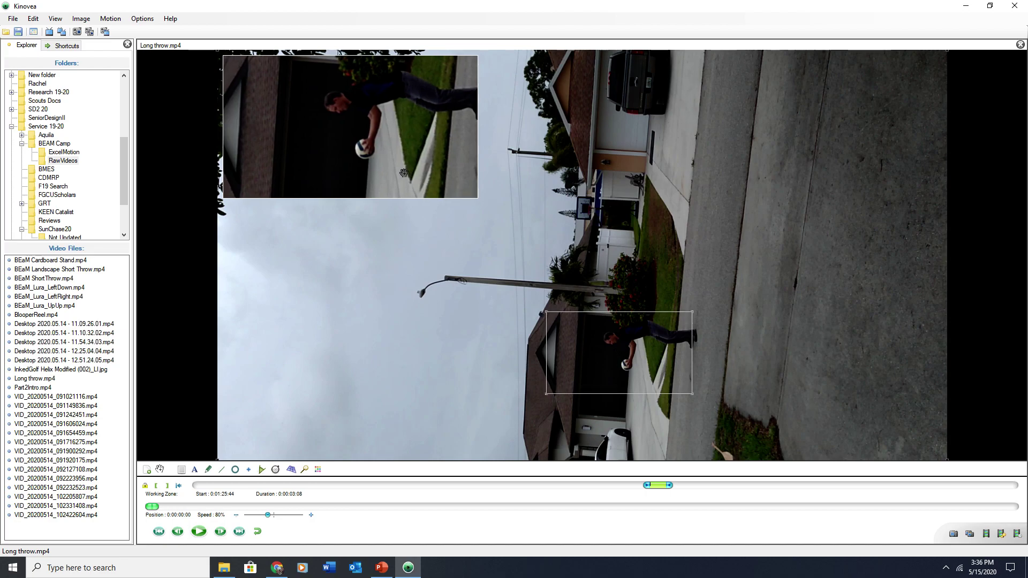
right_click(405, 175)
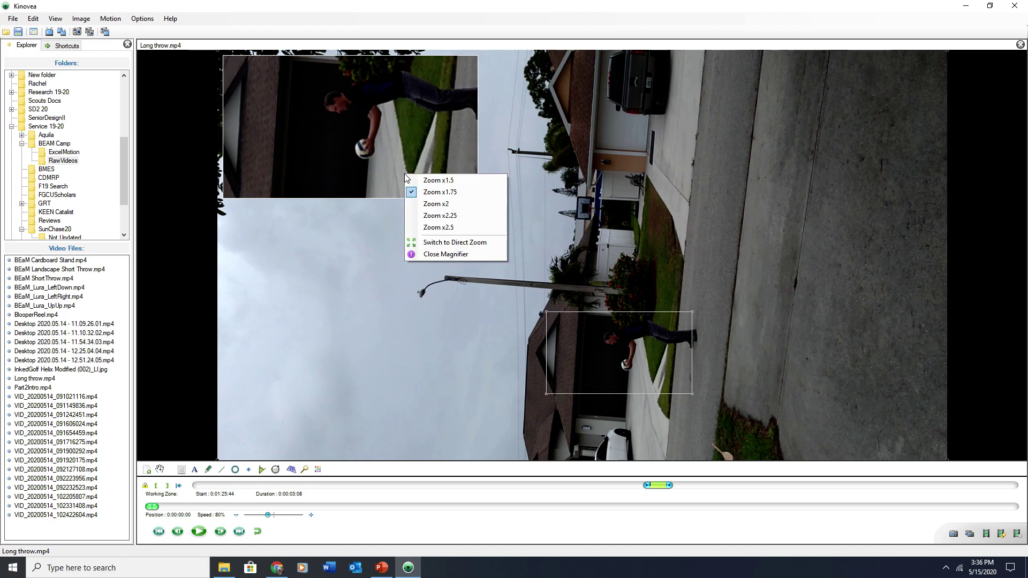
left_click(467, 243)
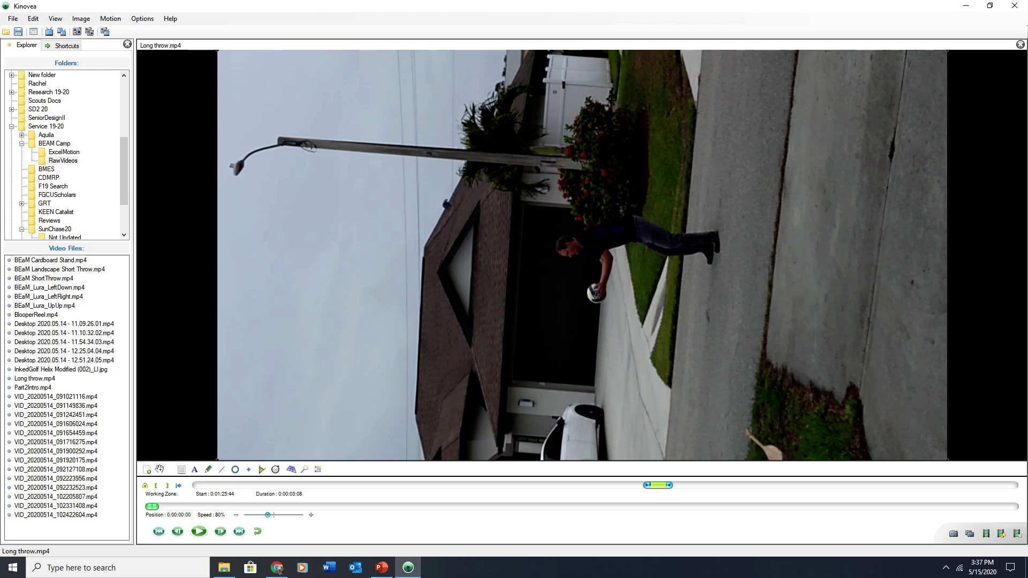
Step: Start a Track Path on the ball and extend it two frames, recentring on the ball
right_click(596, 296)
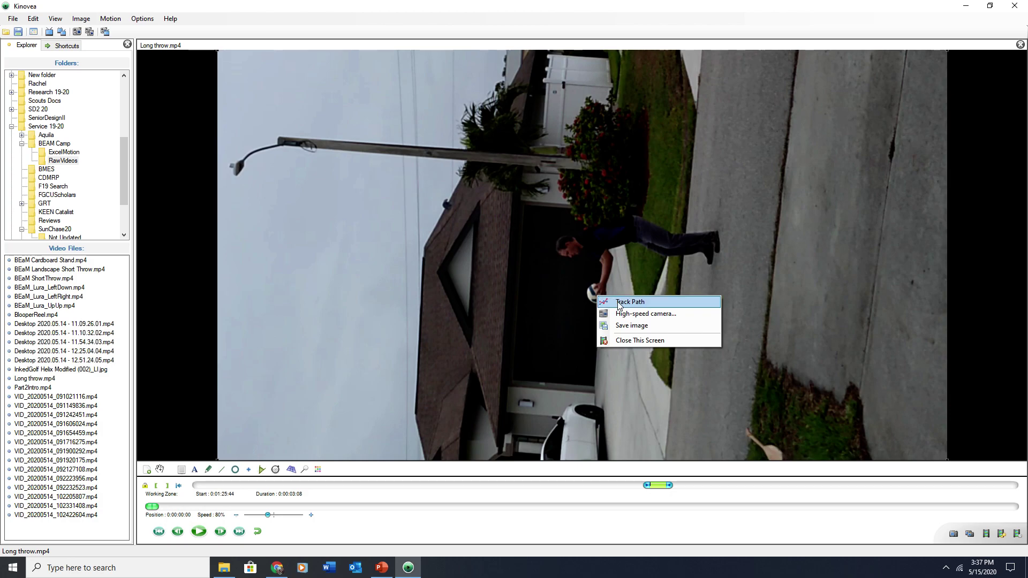
left_click(620, 304)
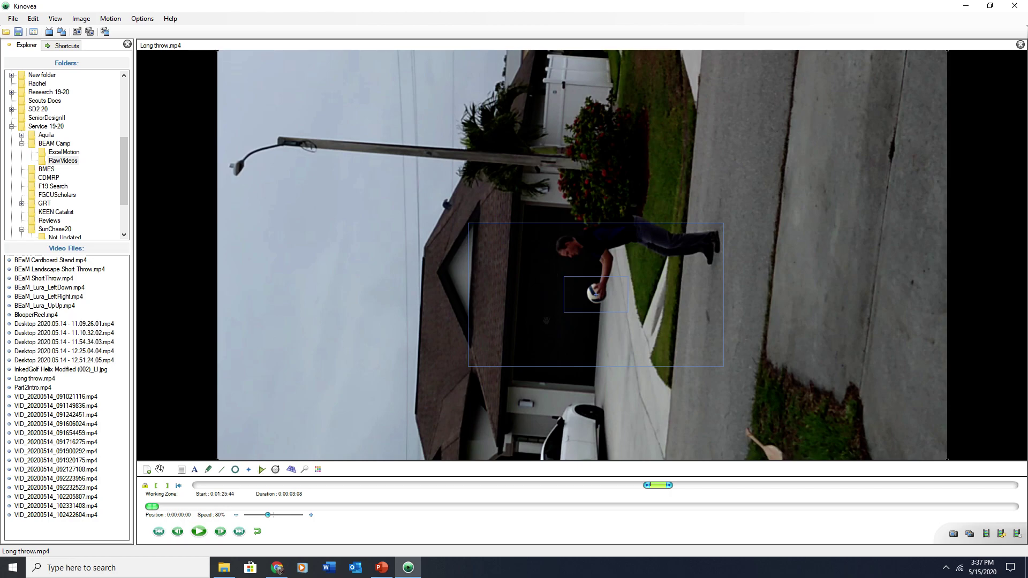
left_click(220, 532)
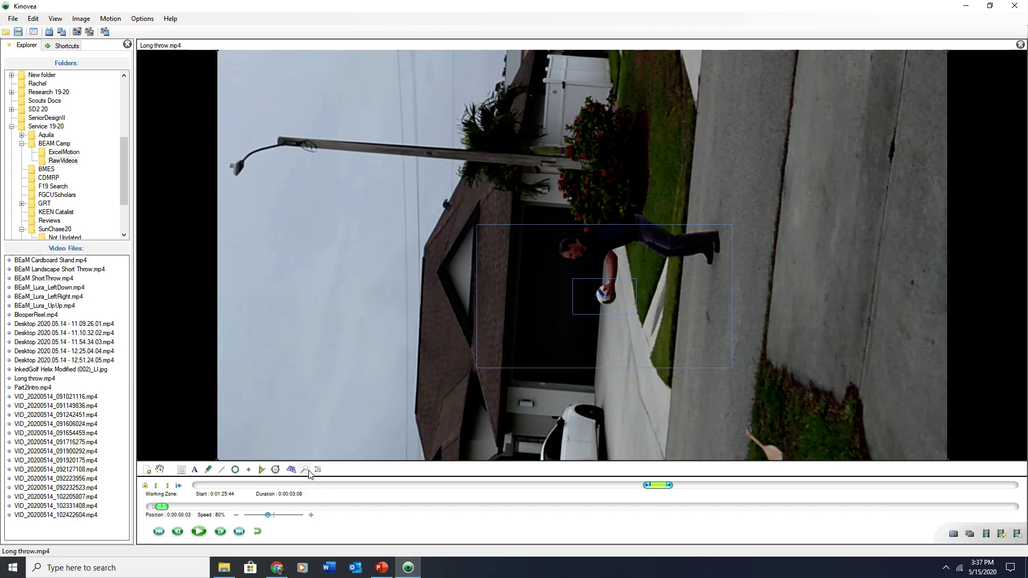
left_click(220, 532)
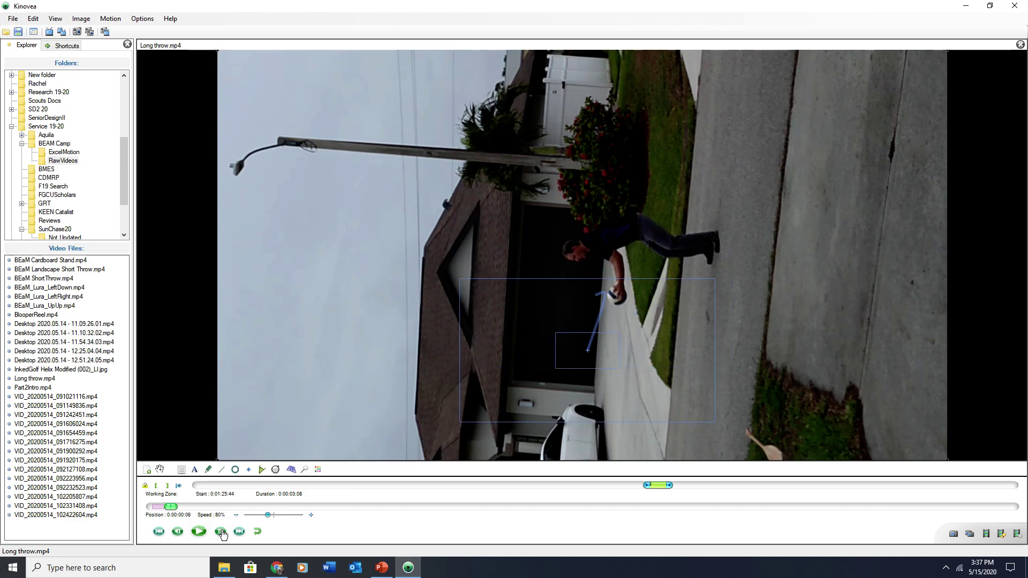
left_click_drag(602, 333, 635, 281)
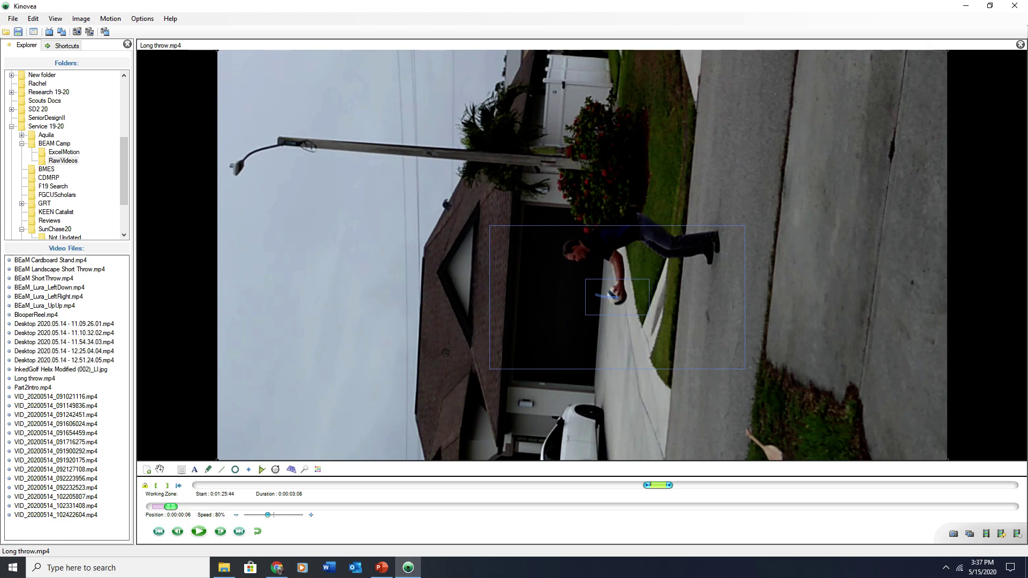
Step: Extend the ball track frame by frame to 0:00:00:26, recentring it on the ball each frame
left_click(220, 531)
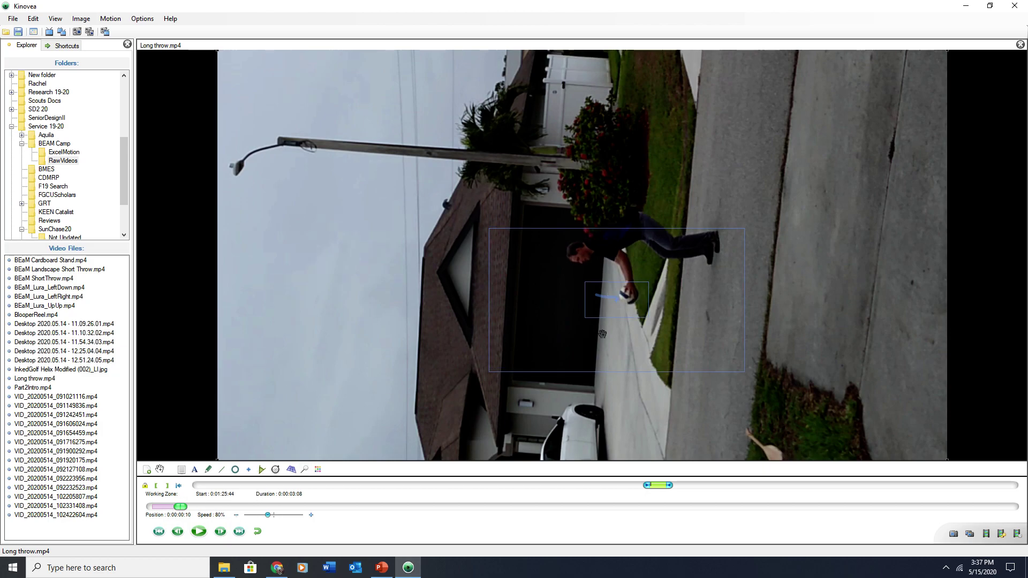
left_click_drag(623, 287, 634, 281)
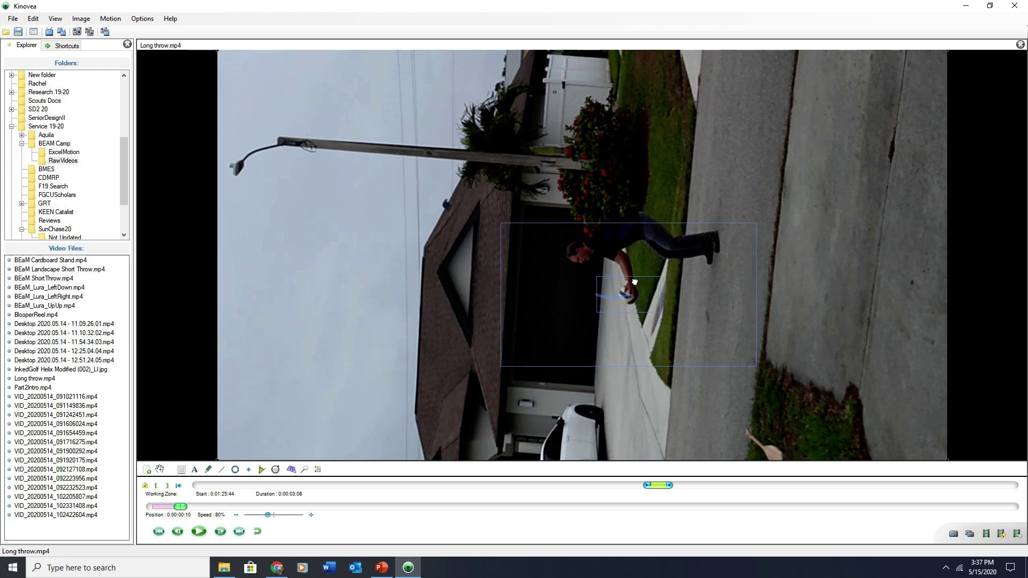
left_click(220, 531)
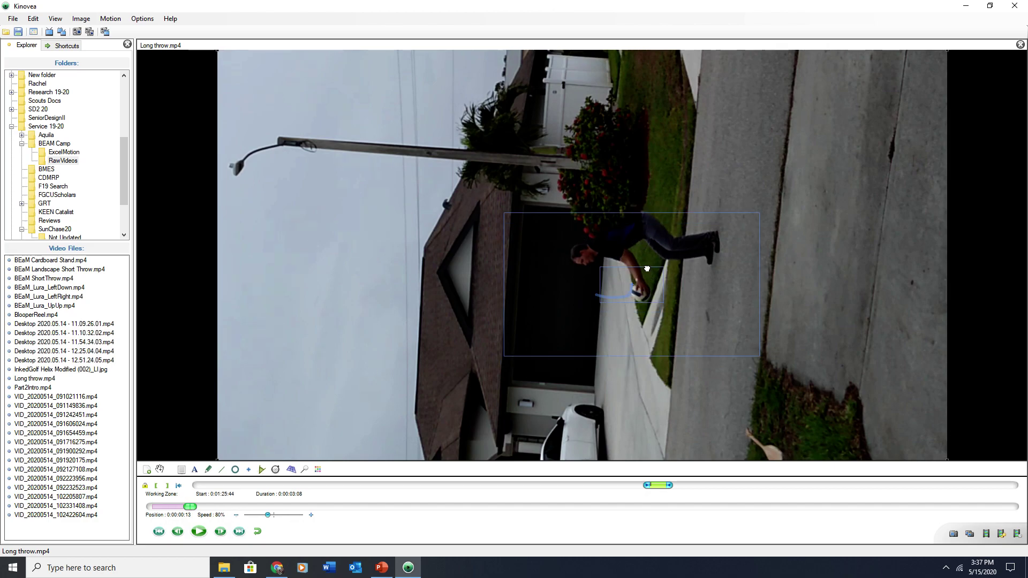
left_click_drag(646, 269, 657, 277)
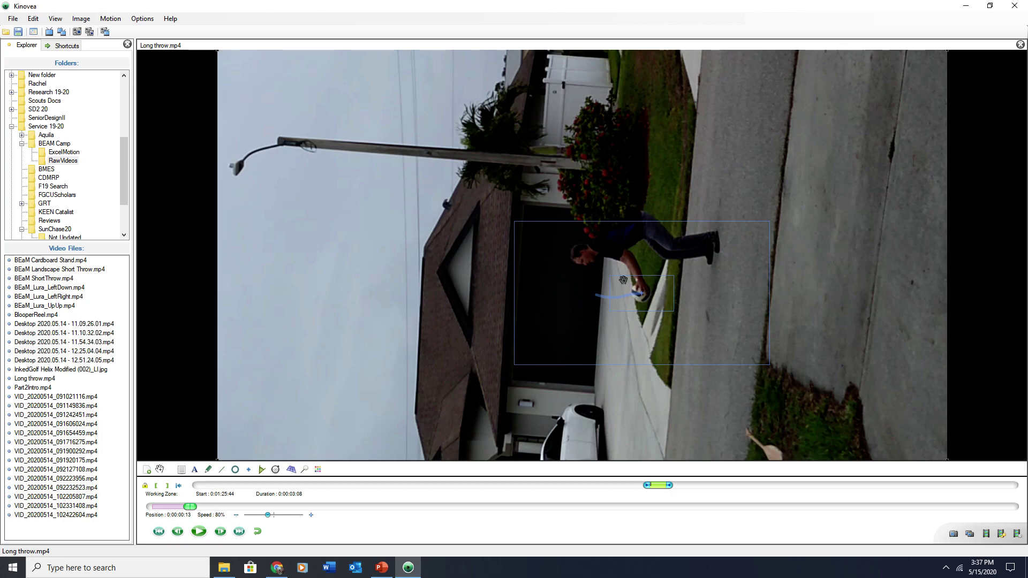
left_click(220, 531)
left_click(220, 531)
left_click(220, 531)
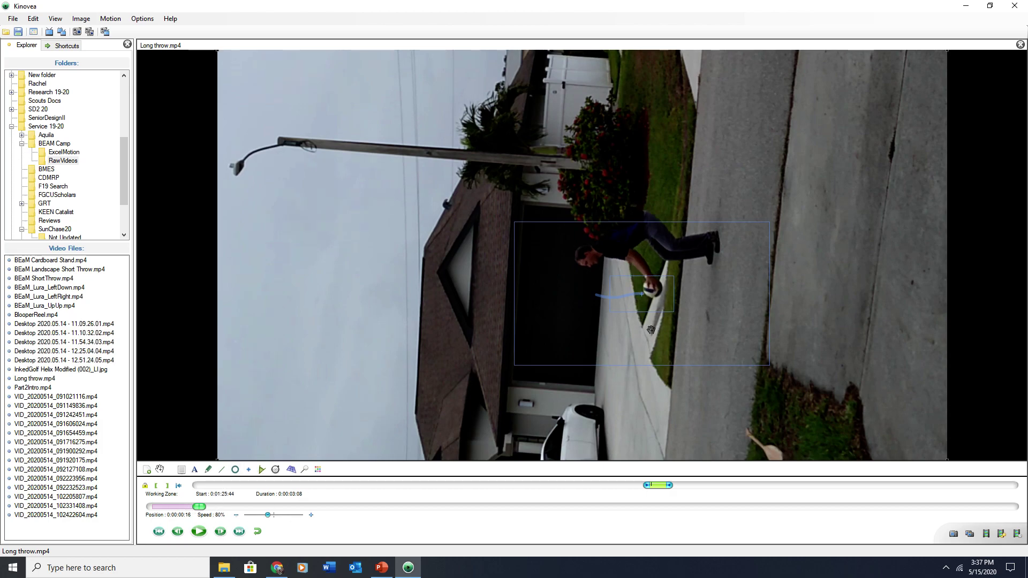
left_click_drag(660, 277, 669, 276)
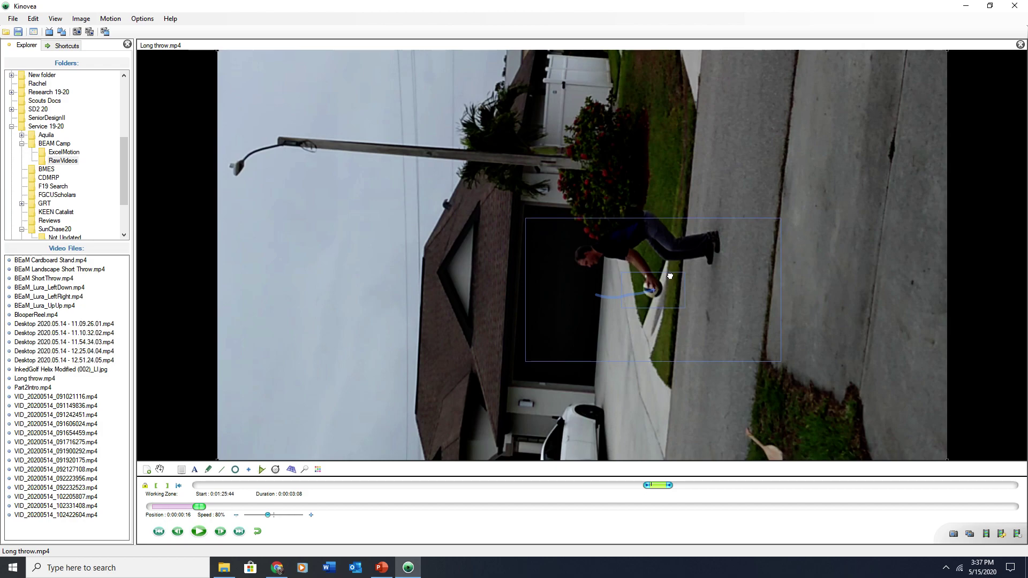
left_click(223, 536)
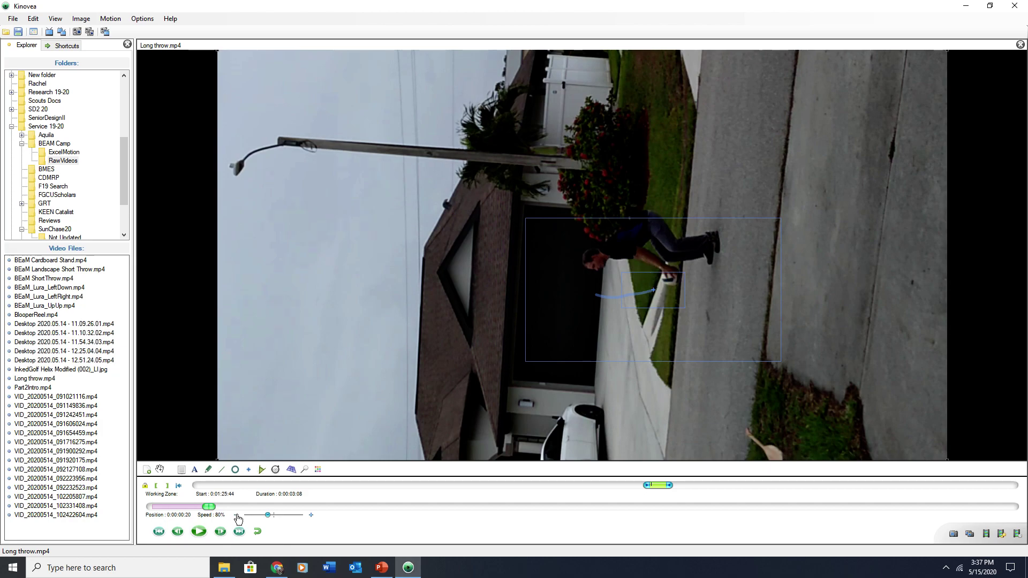
left_click_drag(669, 275, 688, 263)
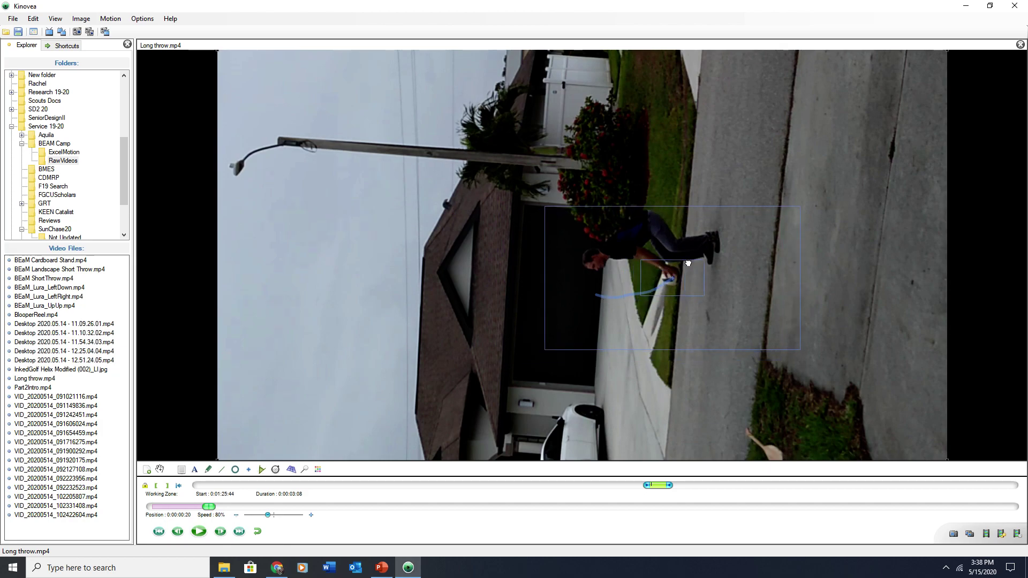
left_click_drag(688, 263, 686, 262)
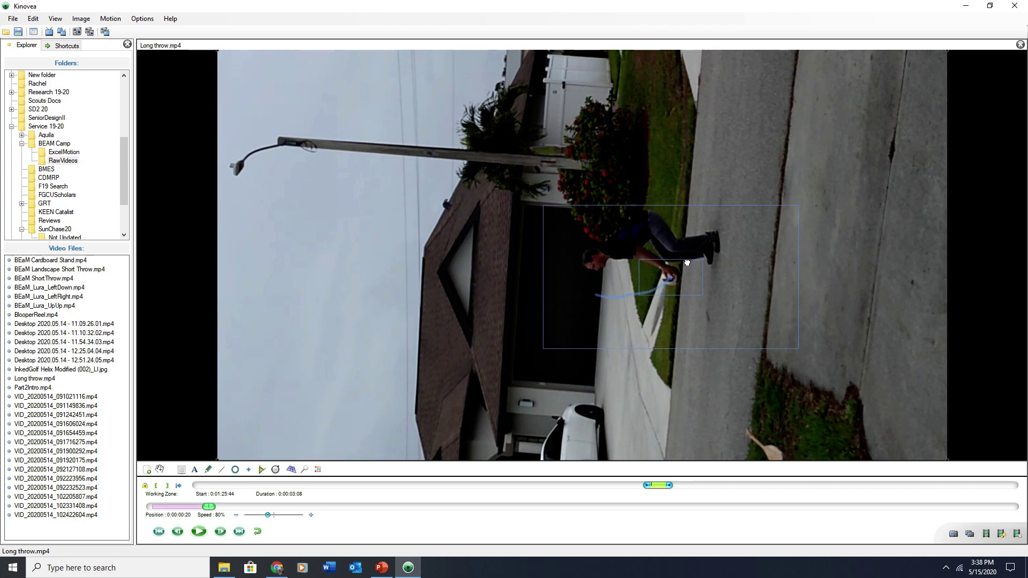
left_click(221, 531)
left_click_drag(689, 258, 694, 255)
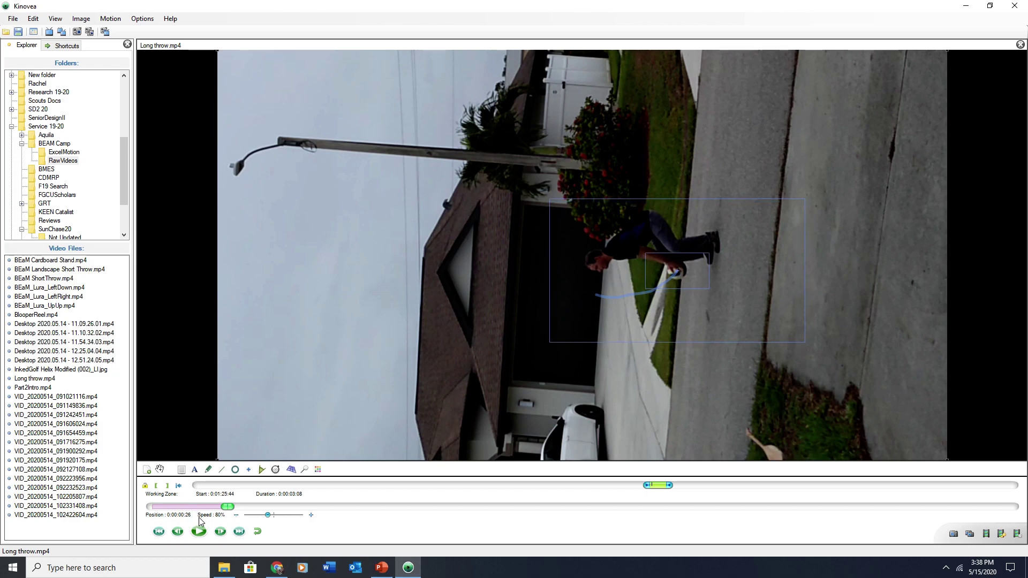
Step: Continue the ball track through the top of the swing, recentring the target each frame
left_click(220, 532)
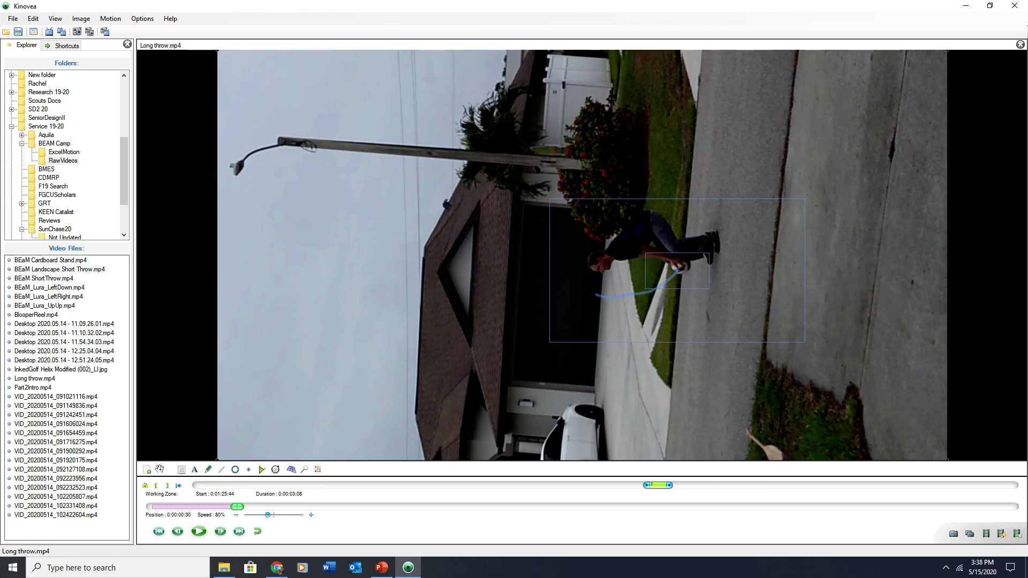
left_click_drag(698, 257, 702, 249)
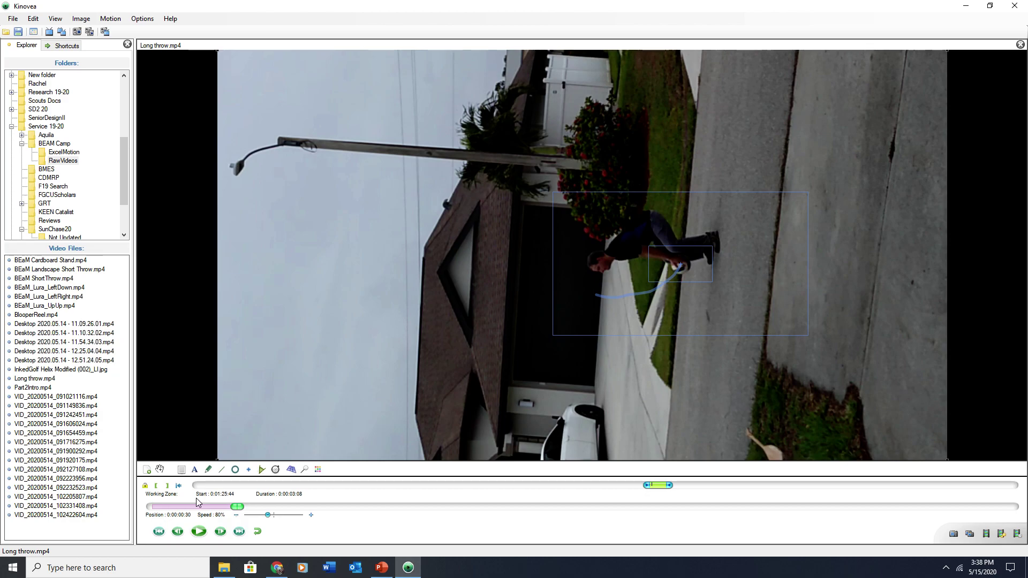
left_click(220, 531)
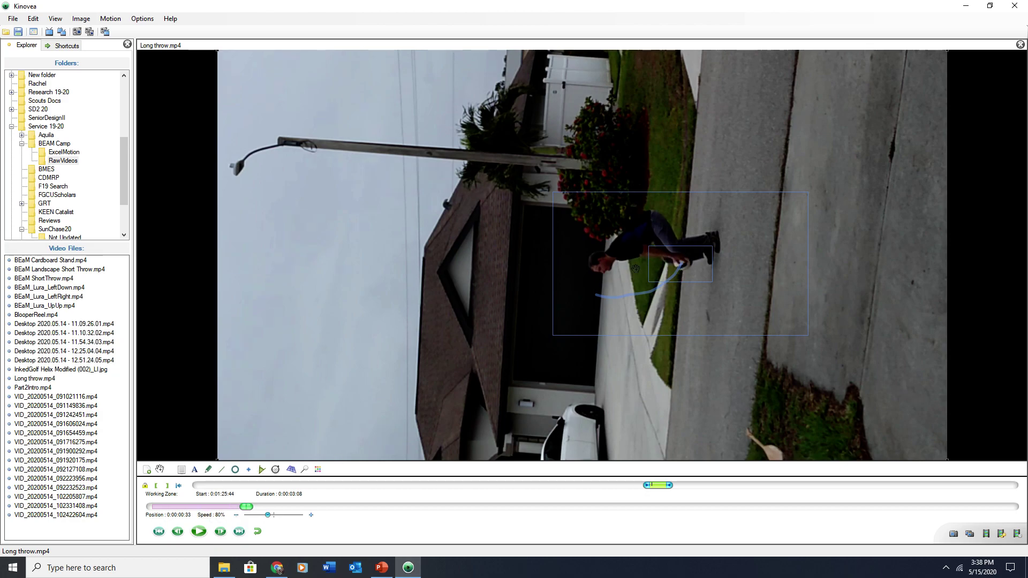
left_click_drag(704, 250, 707, 246)
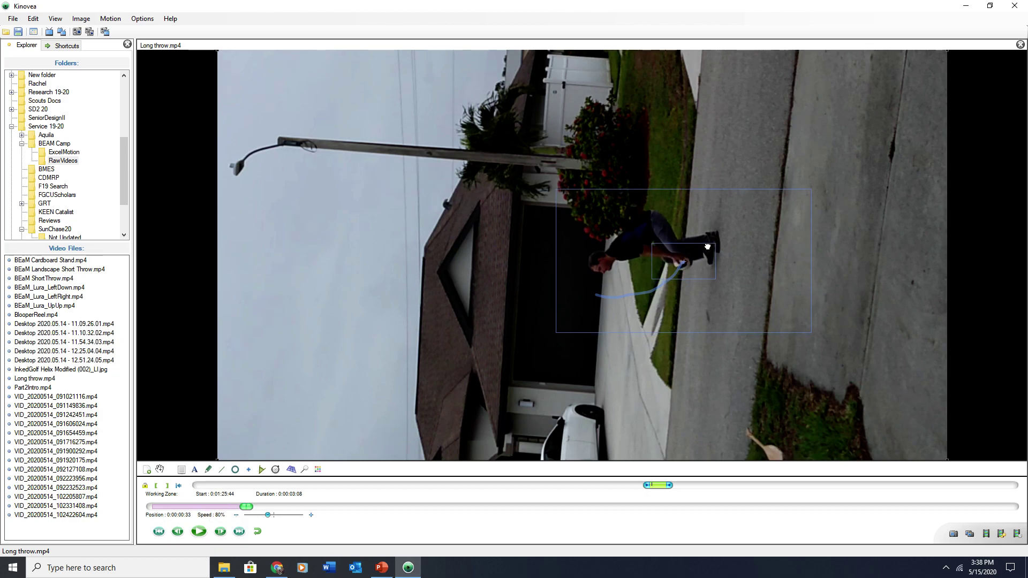
left_click(220, 532)
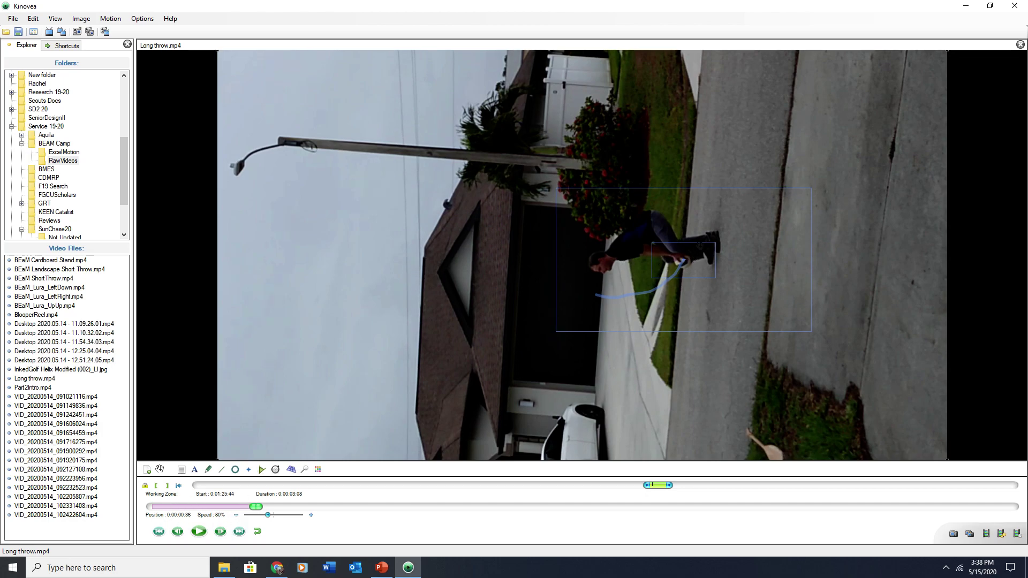
left_click_drag(699, 245, 698, 246)
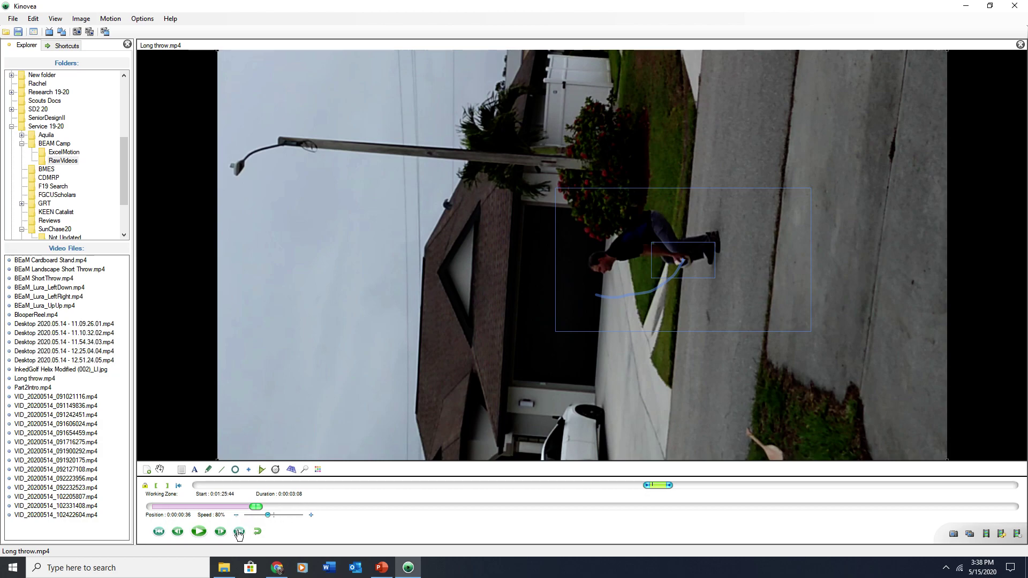
left_click(220, 531)
left_click(221, 532)
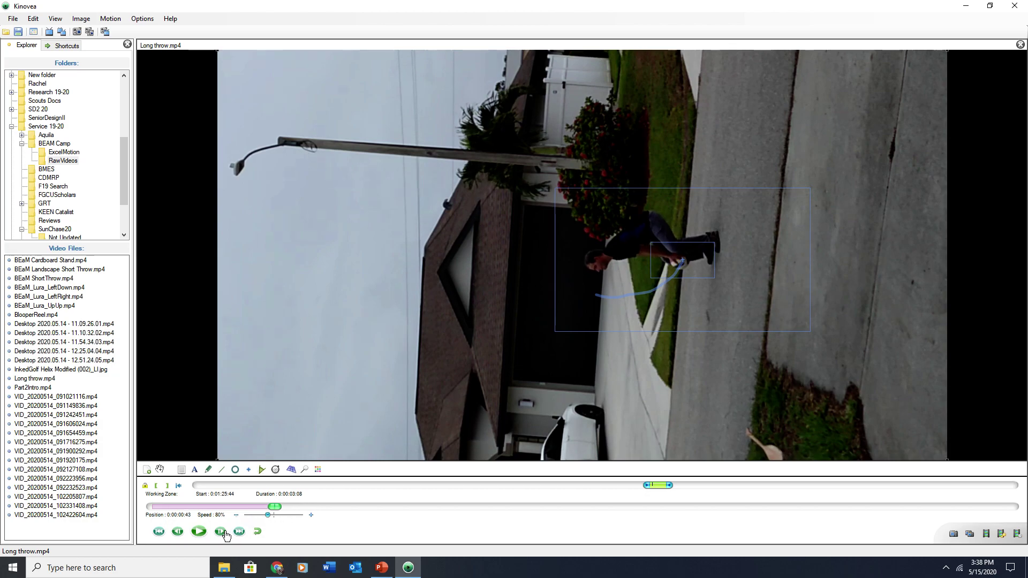
left_click_drag(712, 245, 711, 246)
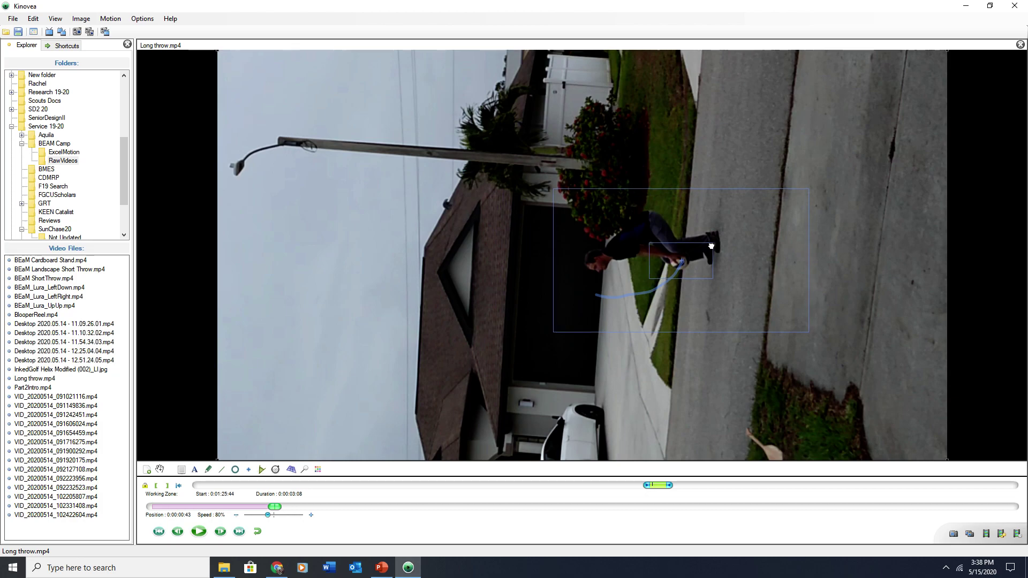
left_click(221, 532)
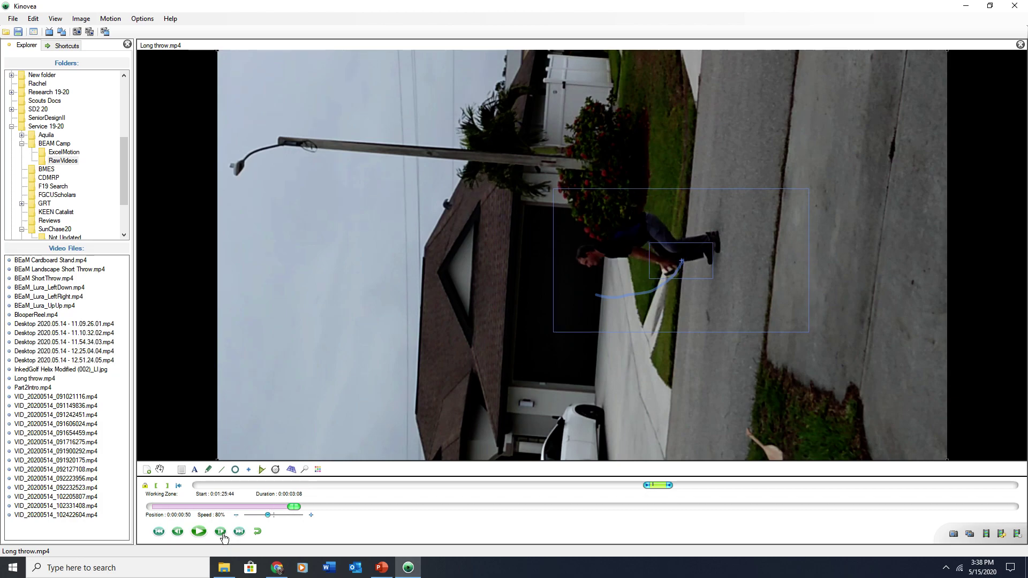
left_click_drag(712, 247, 700, 254)
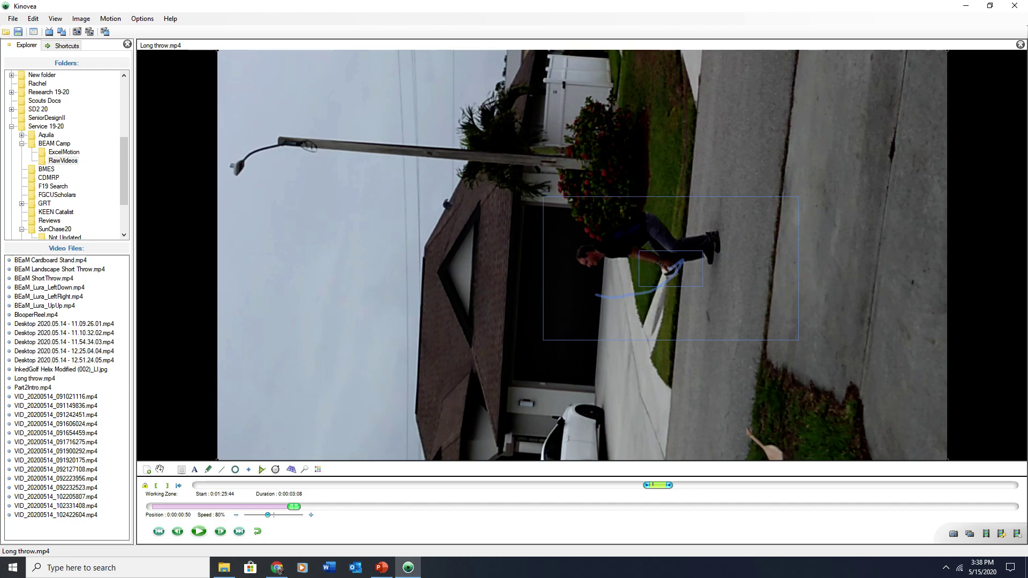
Step: Follow the ball down the swing to its release at 0:00:00:77
left_click(220, 531)
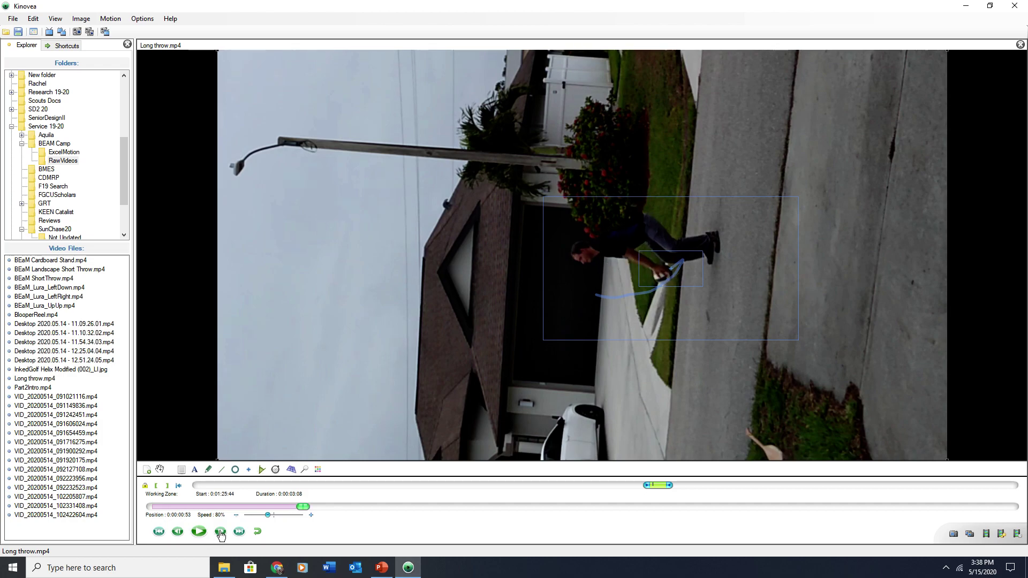
left_click_drag(702, 277, 695, 283)
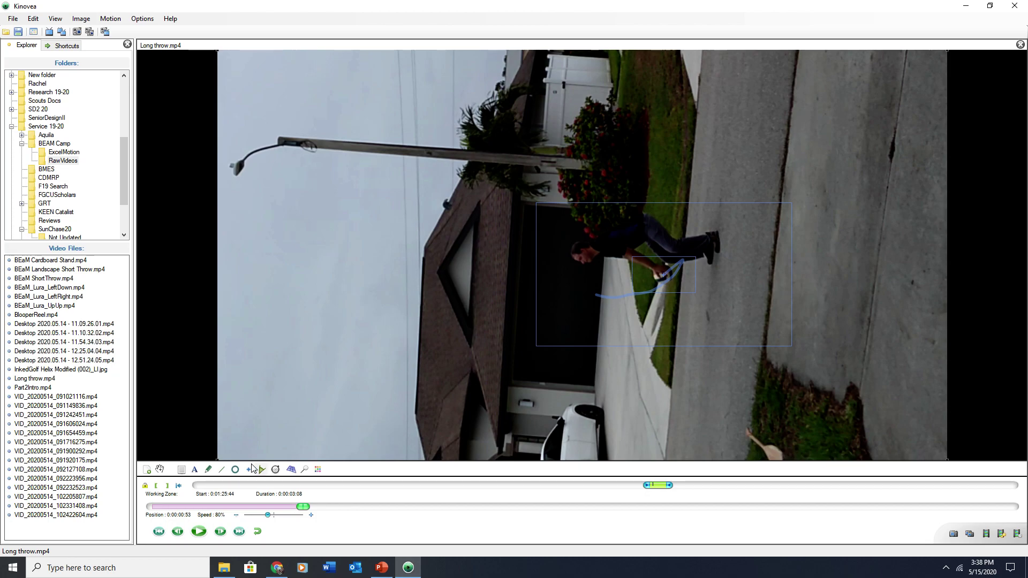
left_click(220, 531)
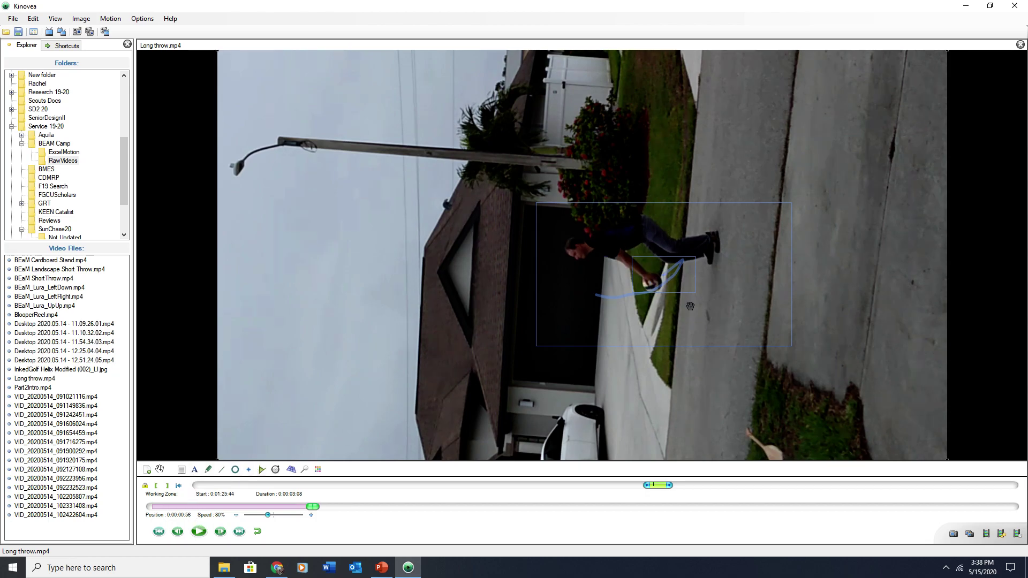
left_click_drag(694, 293, 683, 302)
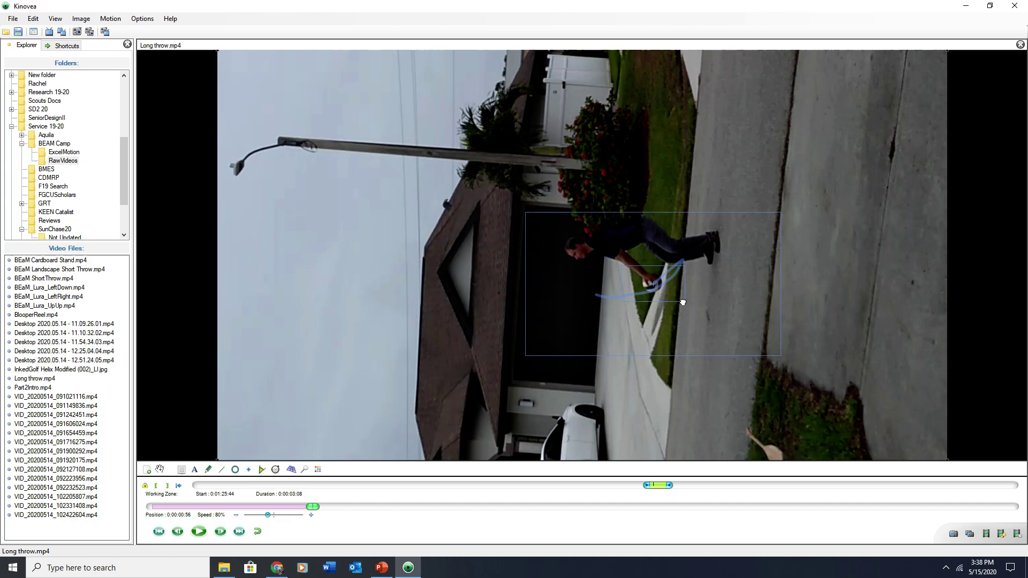
left_click(220, 533)
left_click_drag(678, 298, 663, 303)
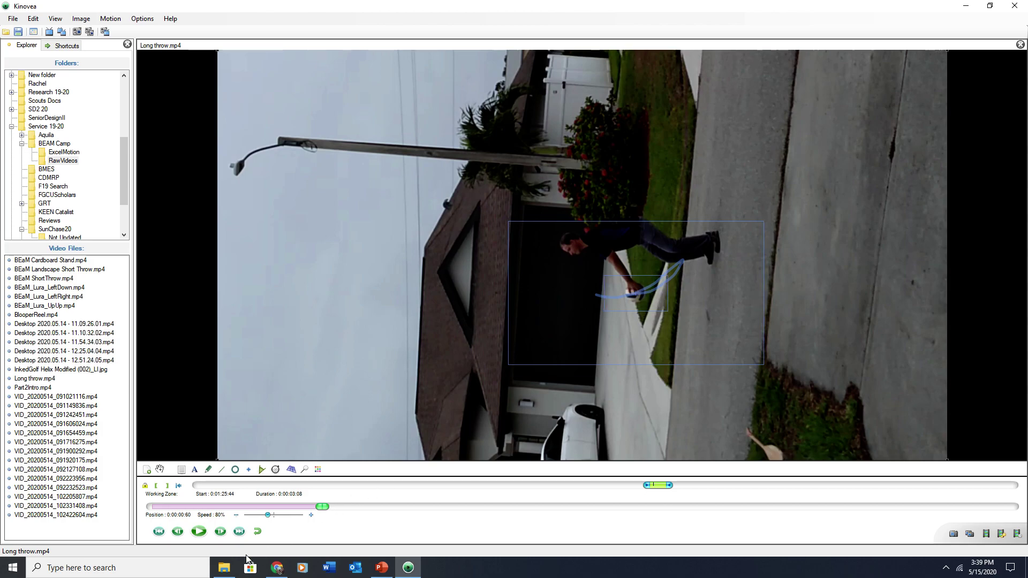
left_click(221, 533)
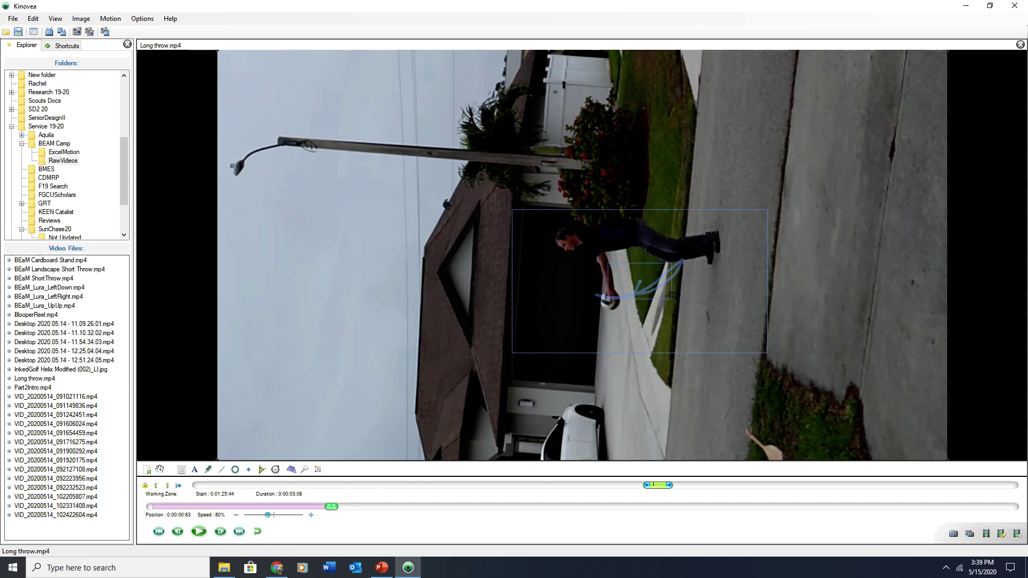
left_click_drag(670, 295, 640, 317)
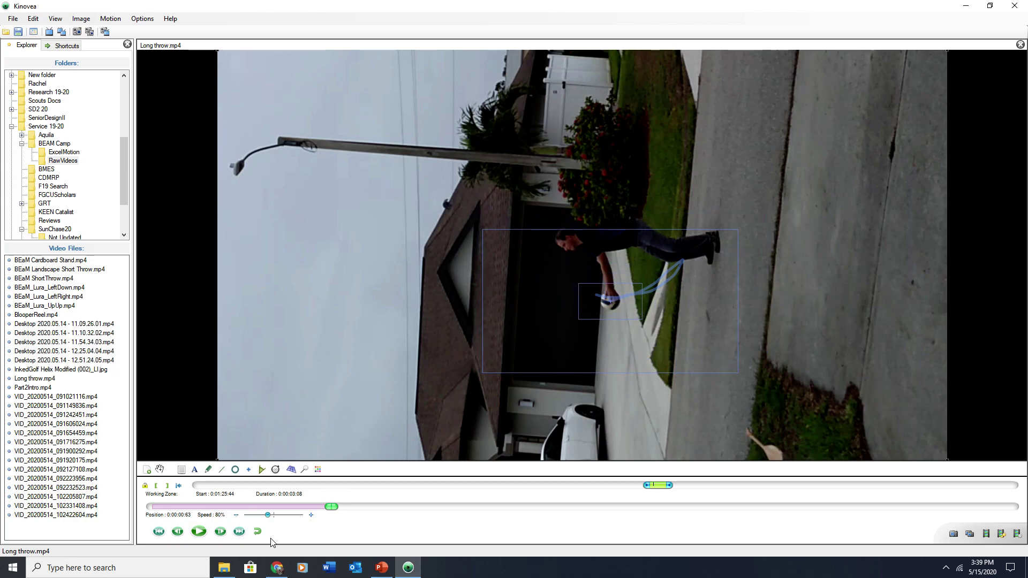
left_click(220, 531)
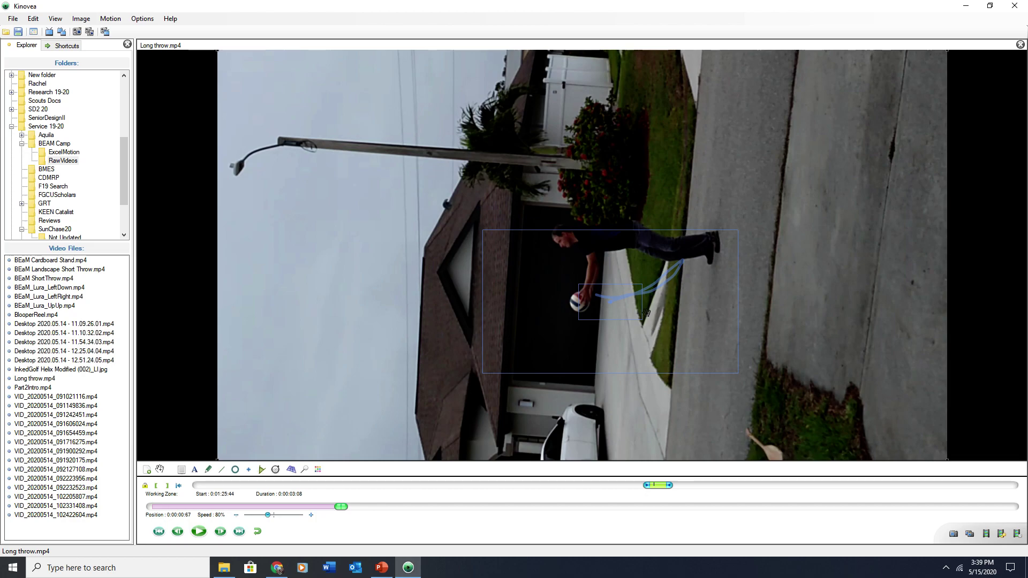
left_click_drag(637, 314, 608, 317)
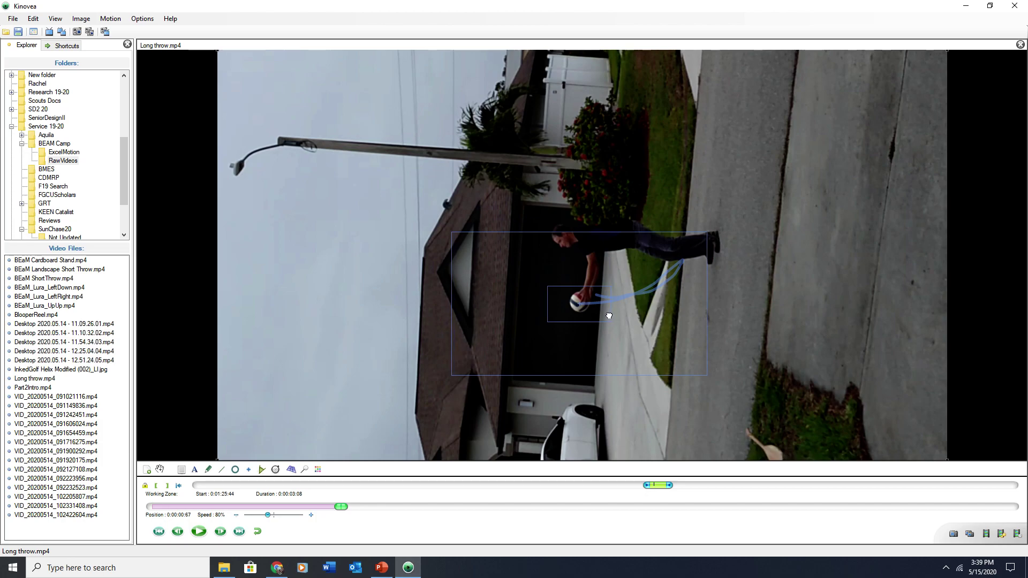
left_click_drag(608, 316, 610, 315)
left_click(220, 532)
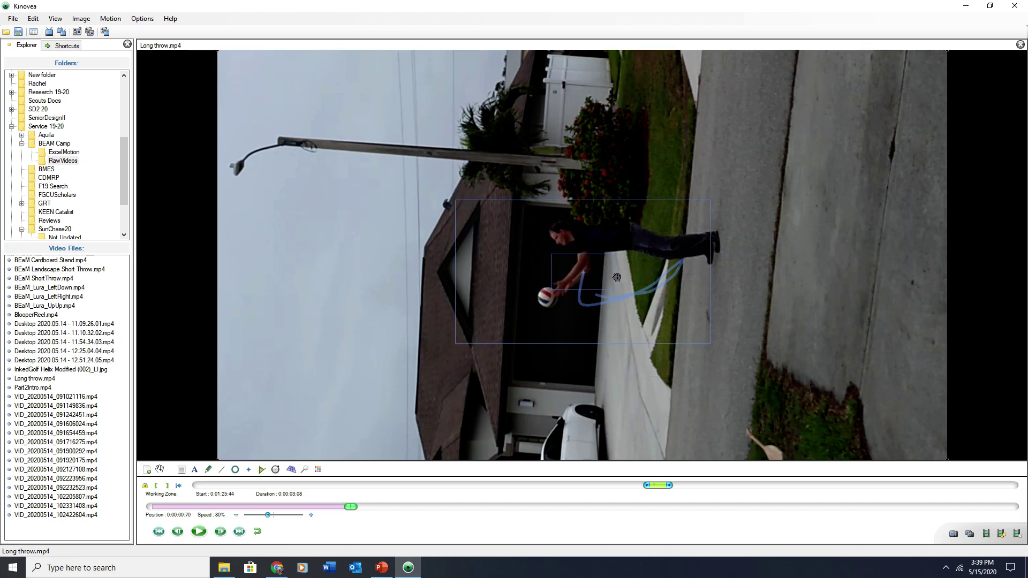
left_click_drag(616, 278, 580, 305)
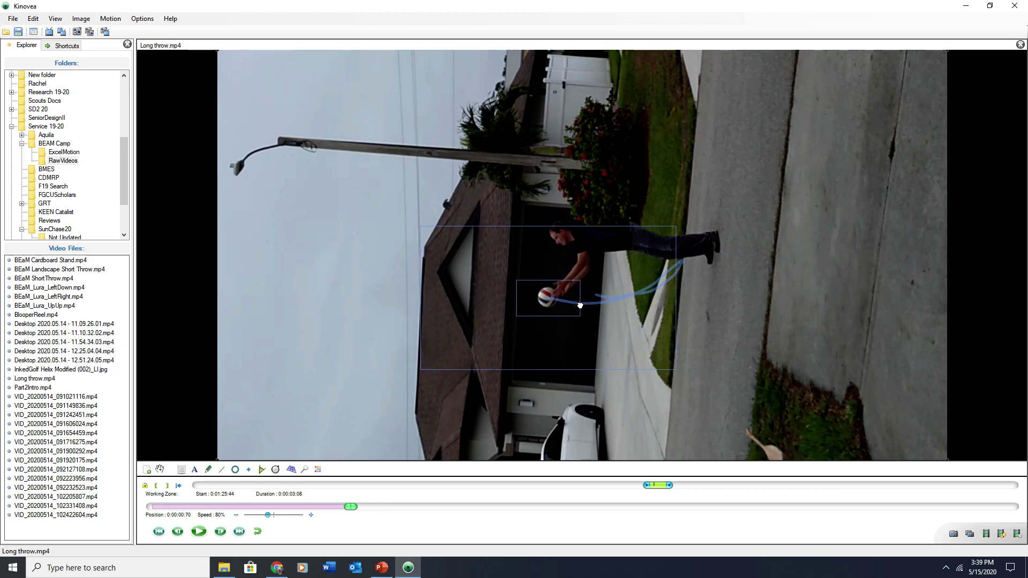
left_click(219, 532)
left_click(220, 532)
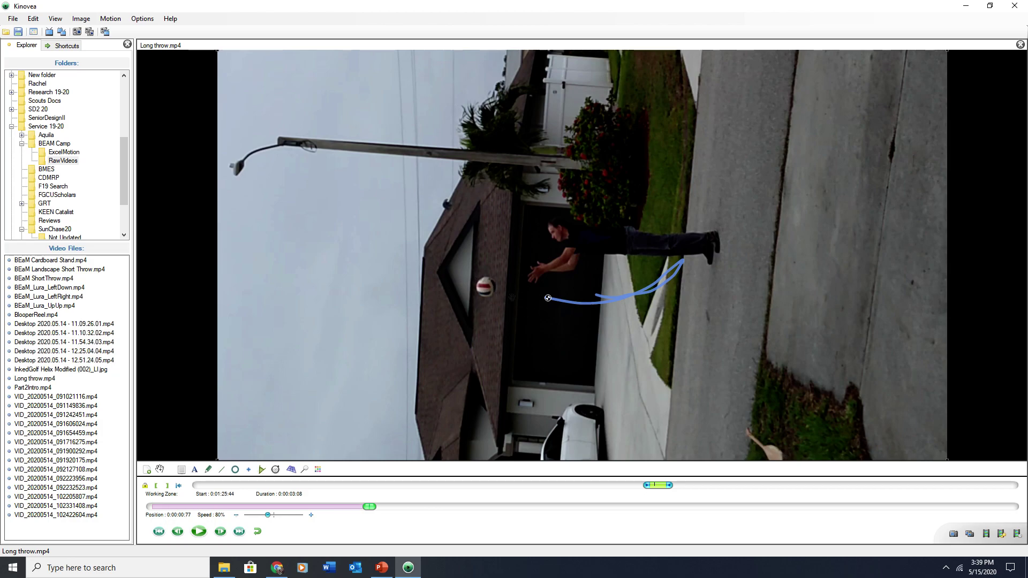
Step: Resume editing the ball's trajectory and extend it to 0:00:00:83, recentring on the ball
right_click(567, 304)
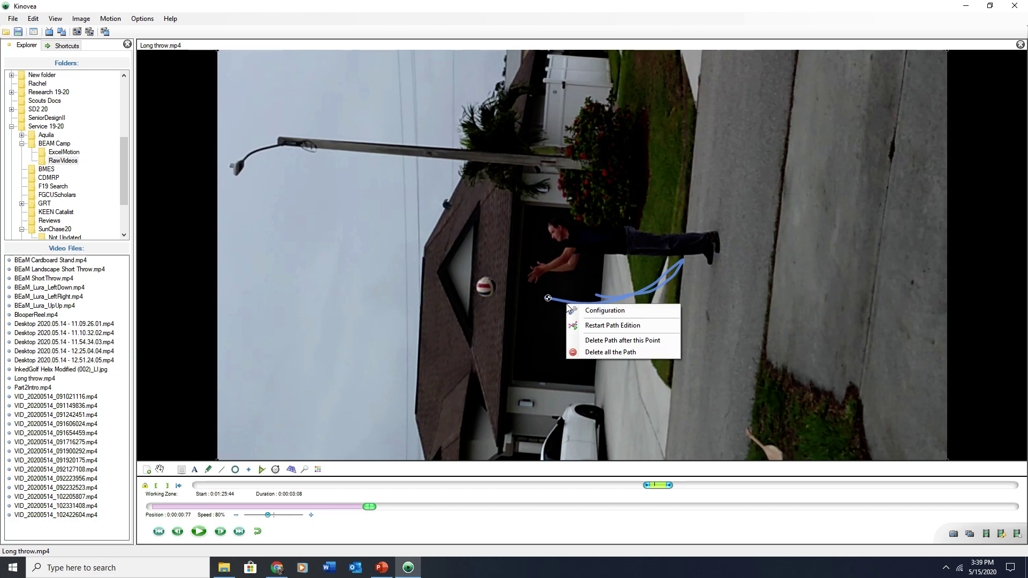
left_click(611, 326)
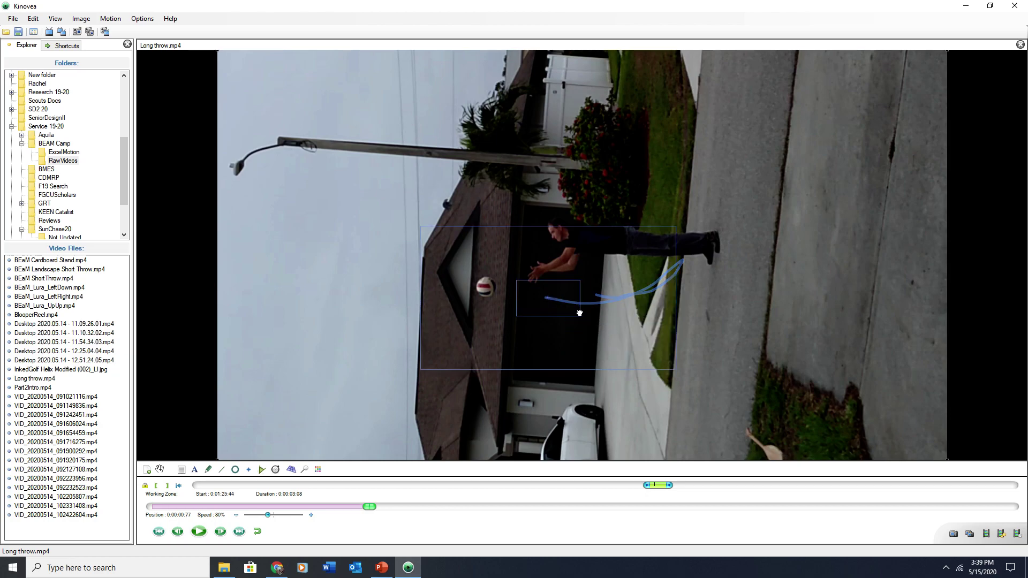
left_click_drag(580, 311, 516, 304)
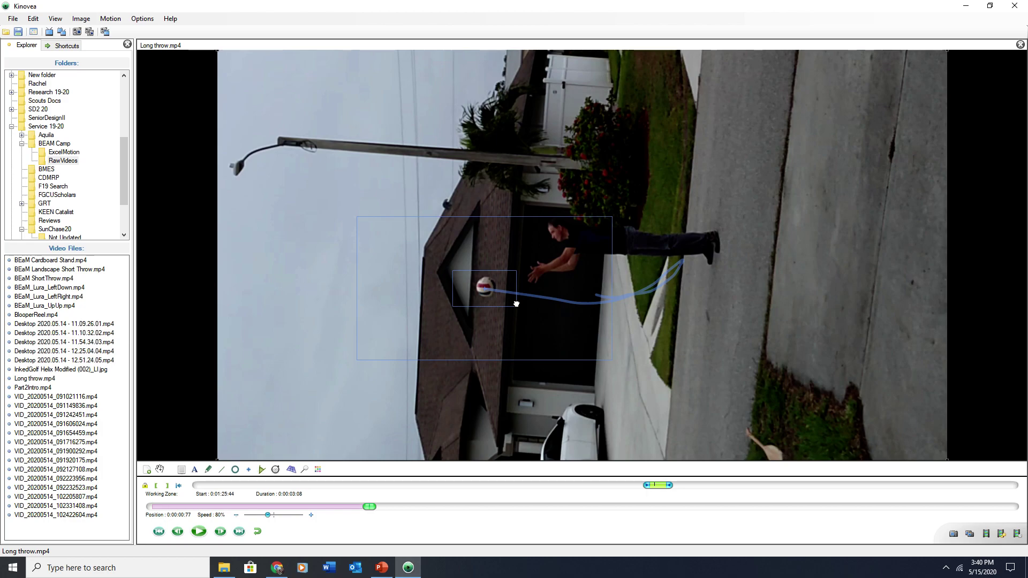
left_click_drag(516, 304, 516, 303)
left_click(219, 531)
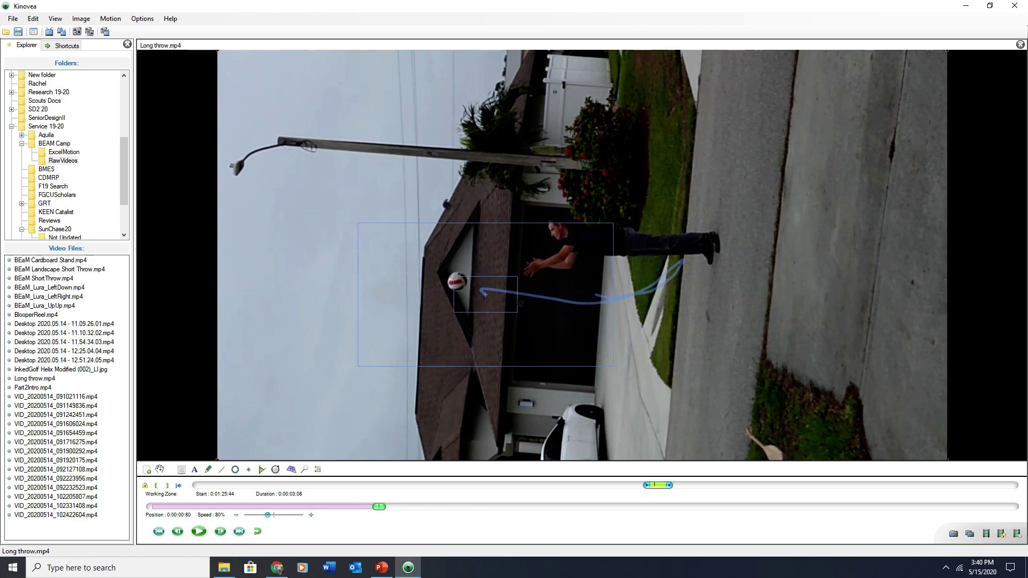
left_click_drag(515, 305, 489, 293)
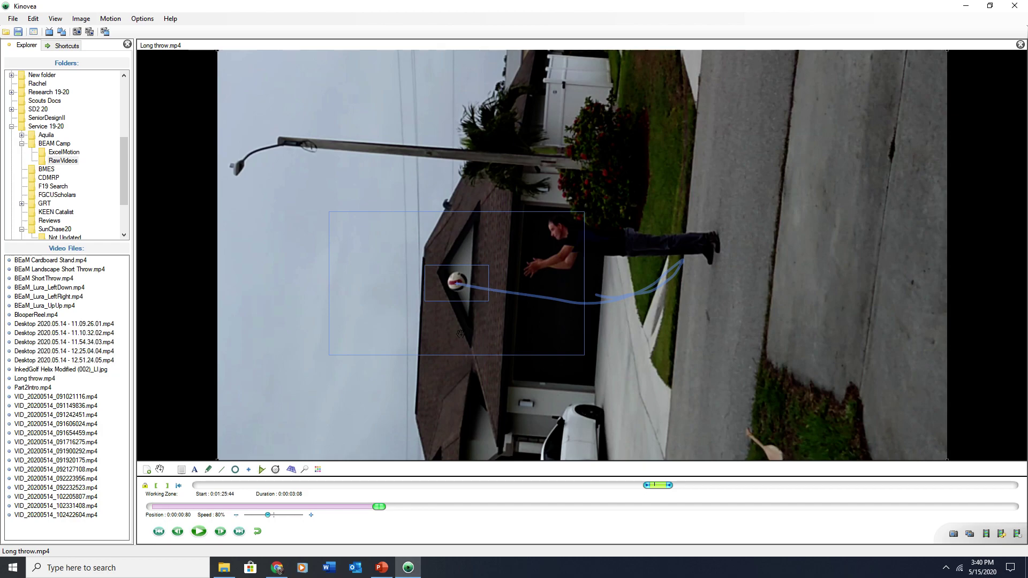
left_click(221, 532)
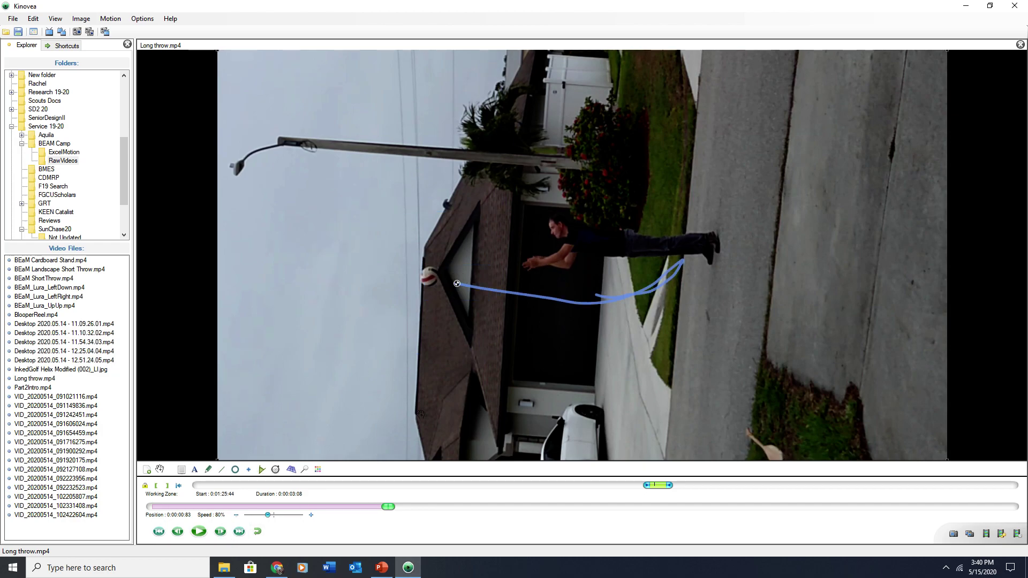
Step: Restart path edition on the ball's trajectory and recentre the tracker on the ball over the next frames
right_click(476, 286)
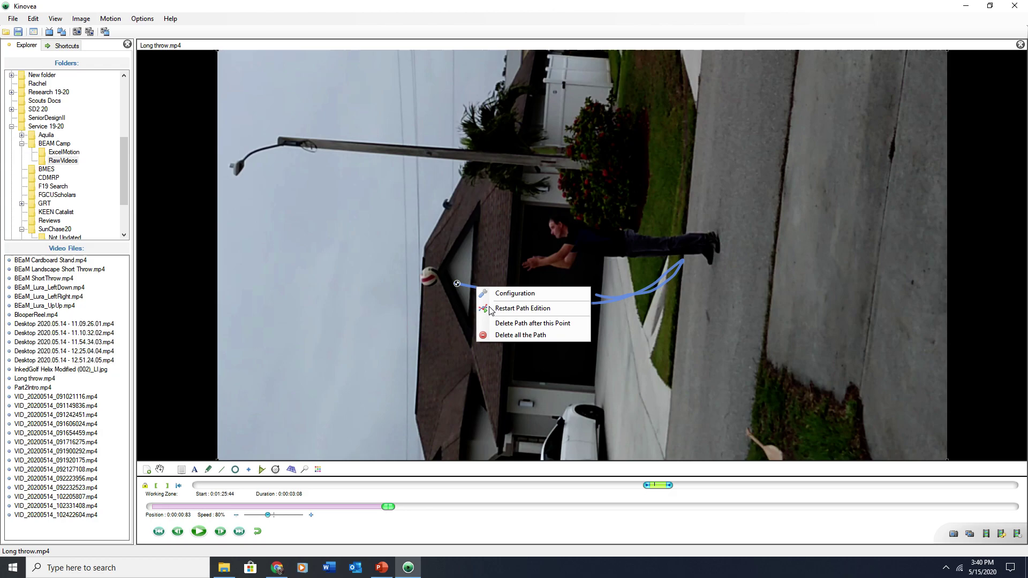
left_click(517, 313)
left_click_drag(487, 292, 459, 288)
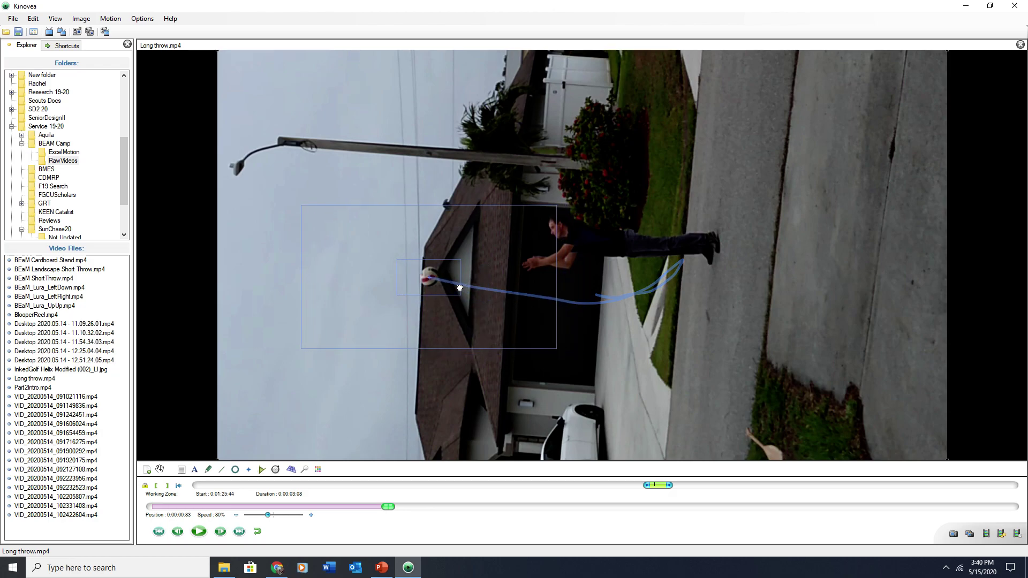
left_click(220, 531)
left_click_drag(459, 331, 436, 275)
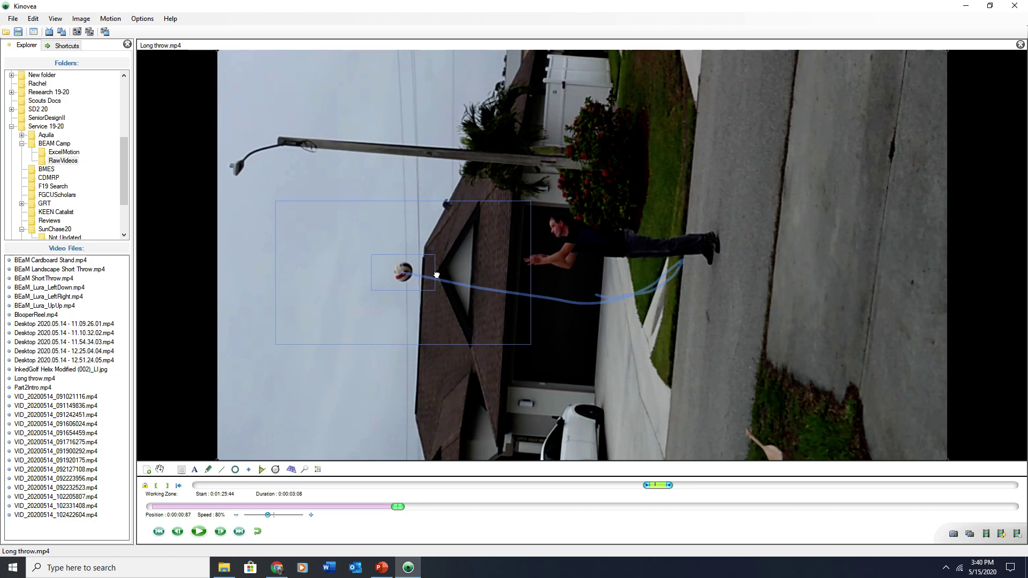
left_click(220, 531)
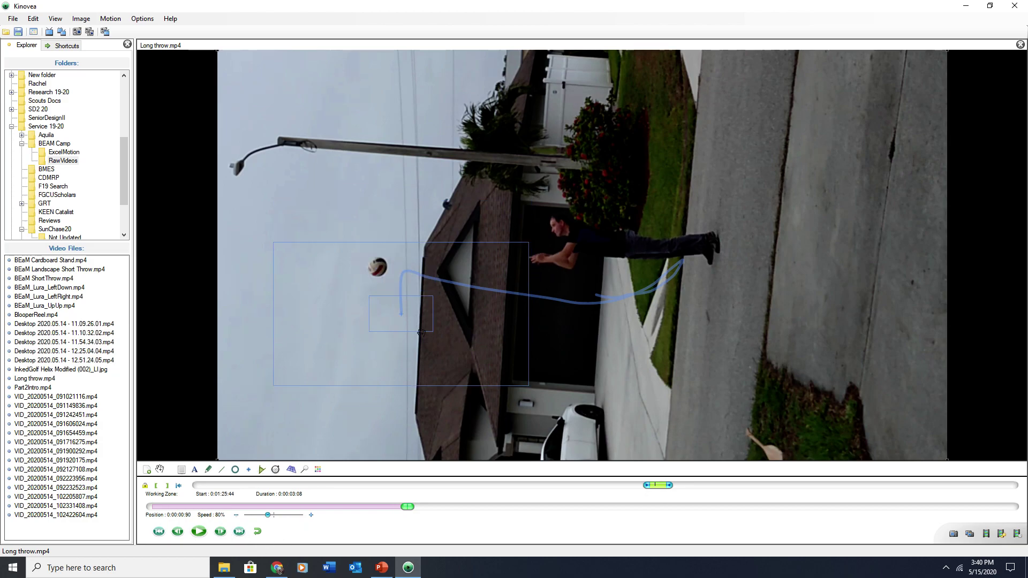
left_click_drag(434, 318, 407, 272)
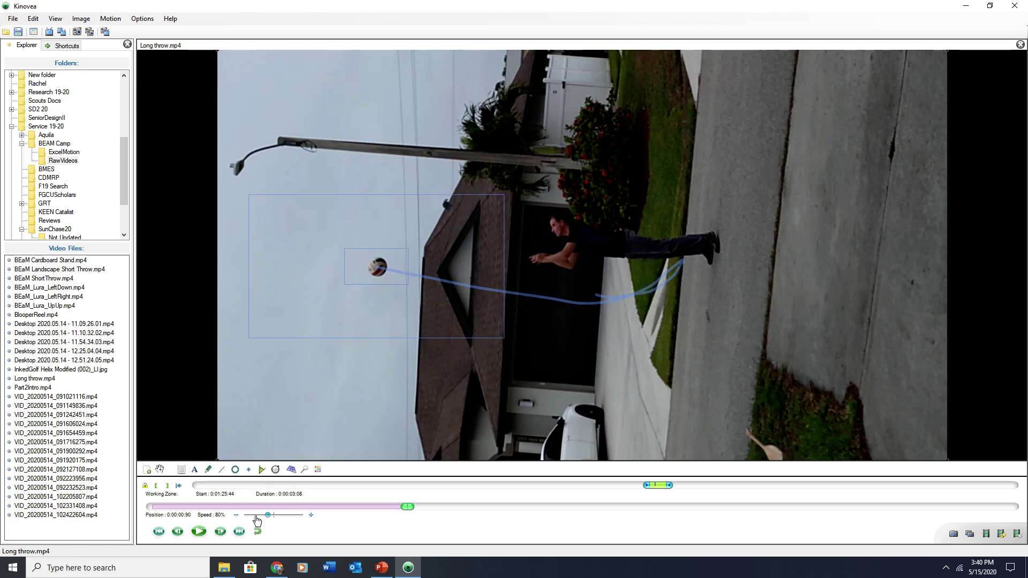
Step: Advance frame by frame as the ball rises off the left edge, up to 0:00:01.20
left_click(220, 531)
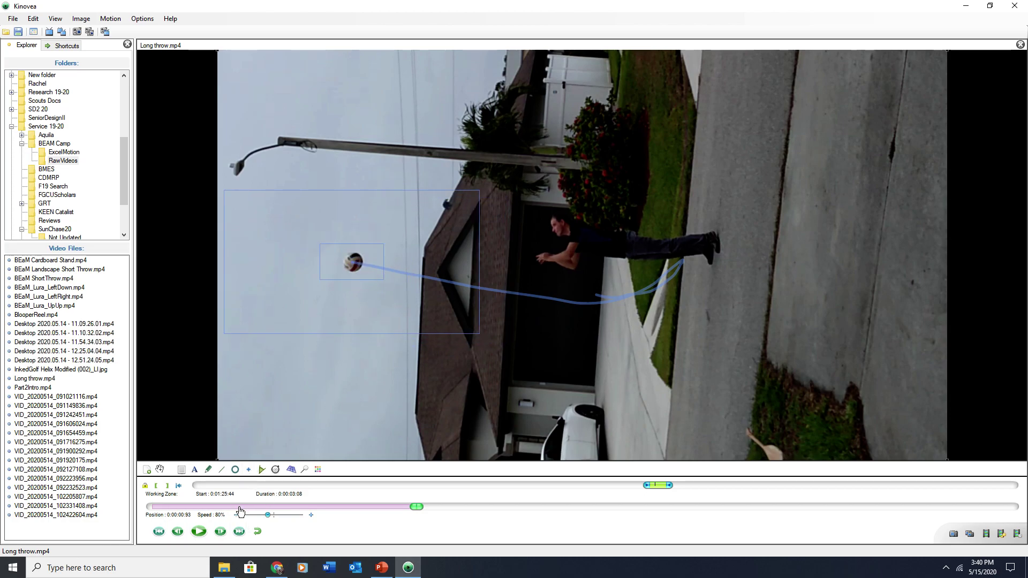
left_click(223, 534)
left_click(224, 537)
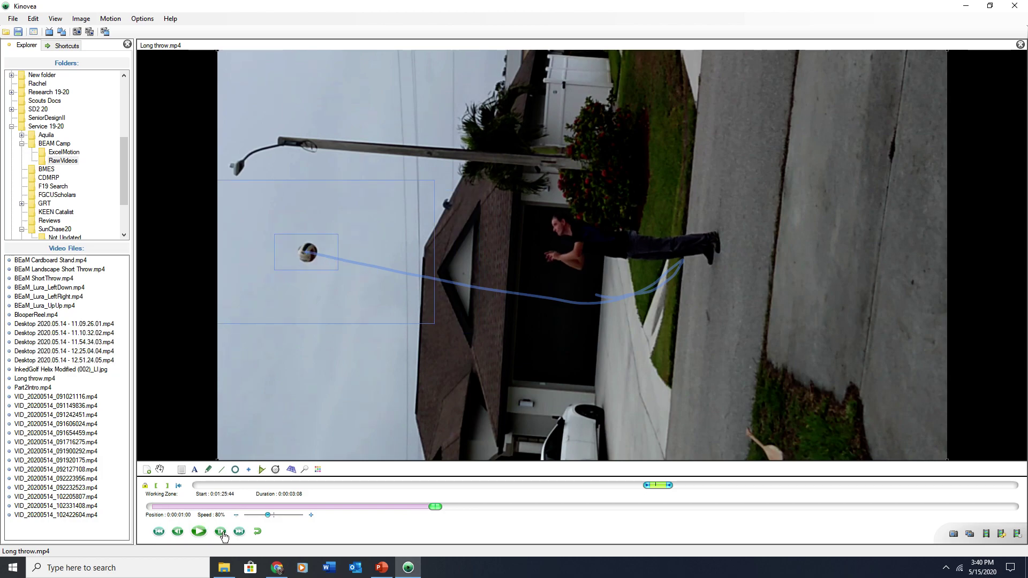
left_click(224, 536)
left_click(224, 536)
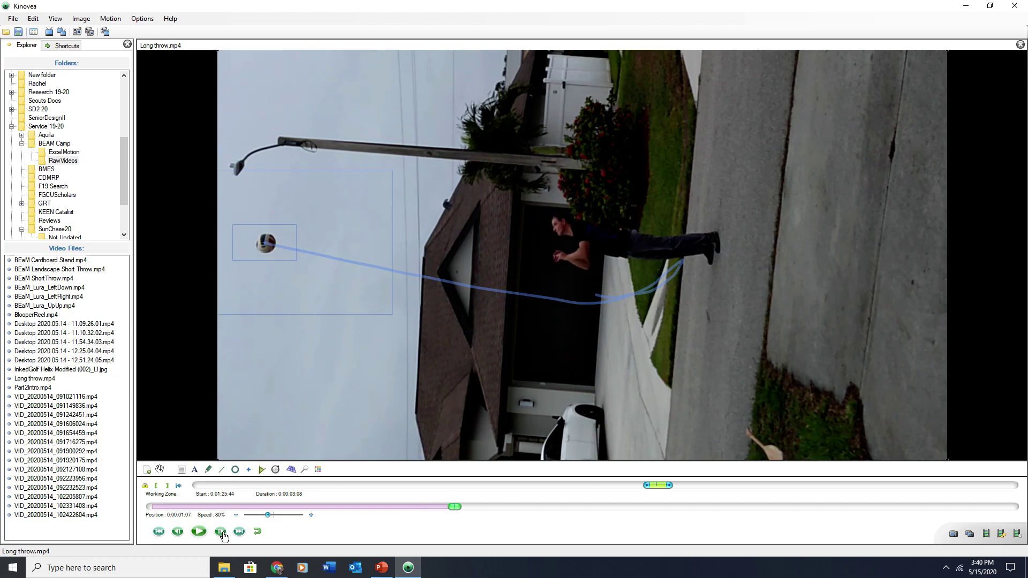
left_click(224, 536)
left_click(224, 537)
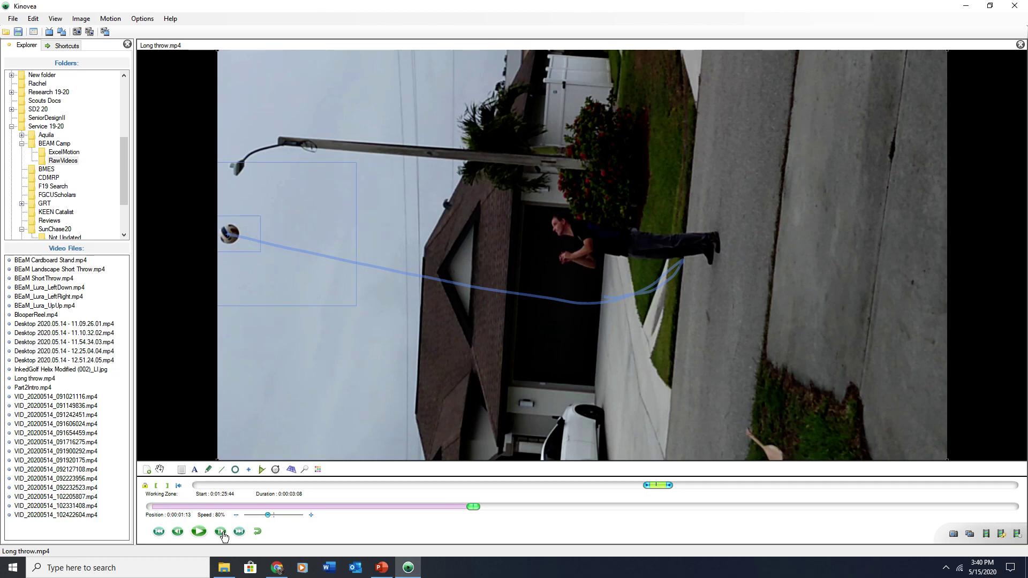
left_click(224, 536)
left_click(224, 537)
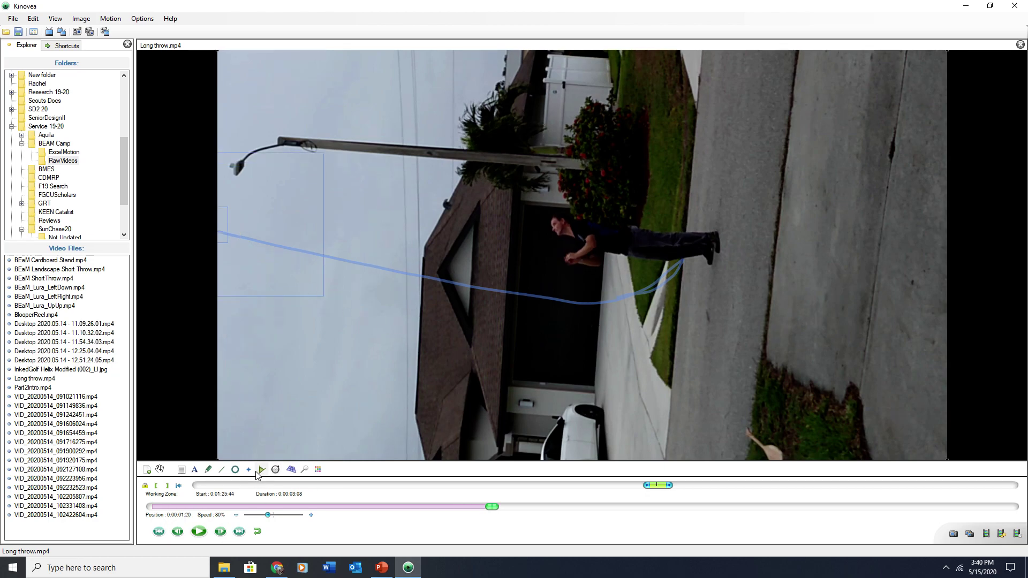
Step: Turn on the magnifier and step the tracker frame by frame over the top of the ball's arc
left_click(304, 470)
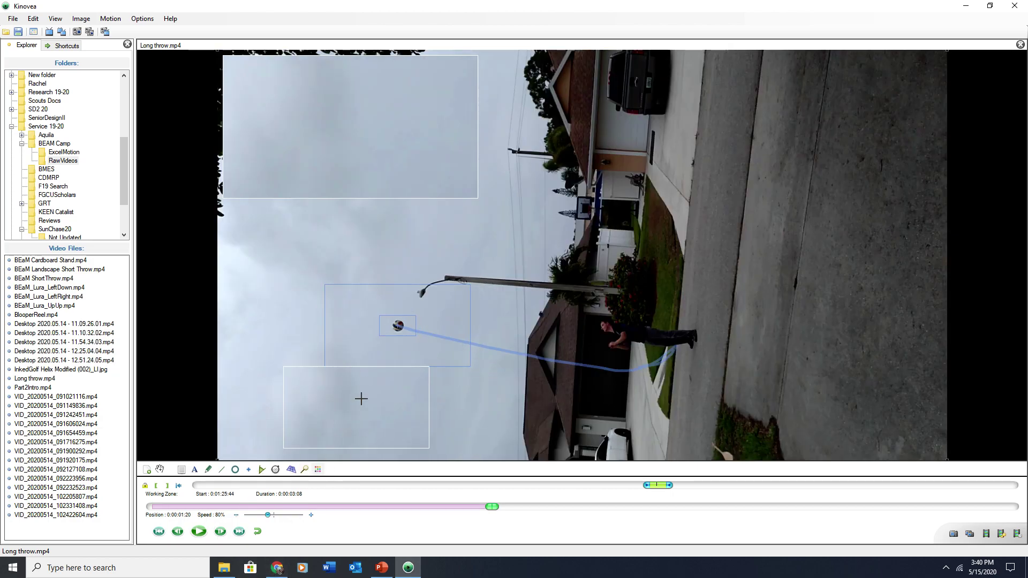
left_click(223, 535)
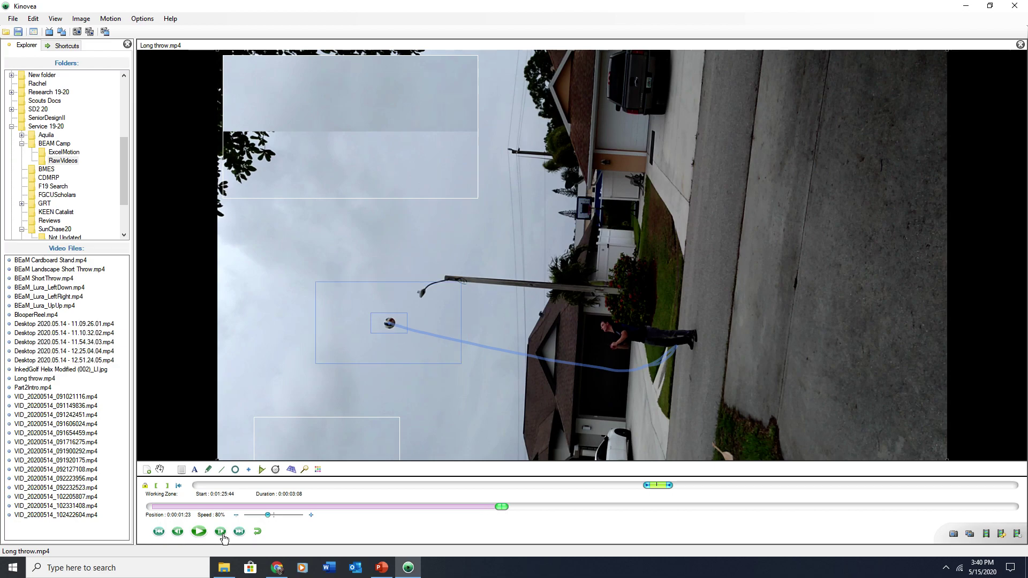
left_click(223, 535)
left_click(222, 536)
left_click(223, 535)
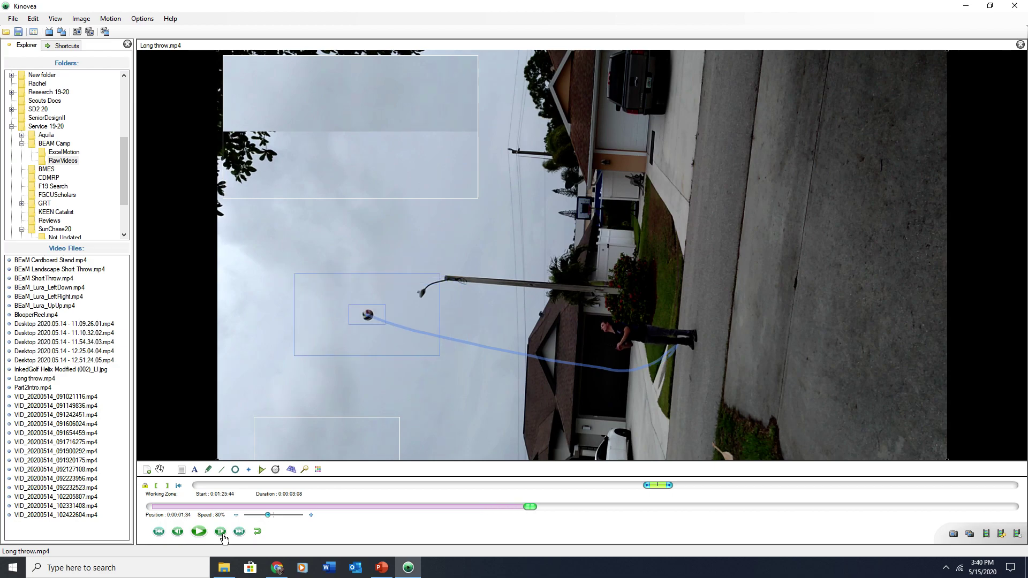
left_click(222, 535)
left_click(222, 535)
left_click(223, 535)
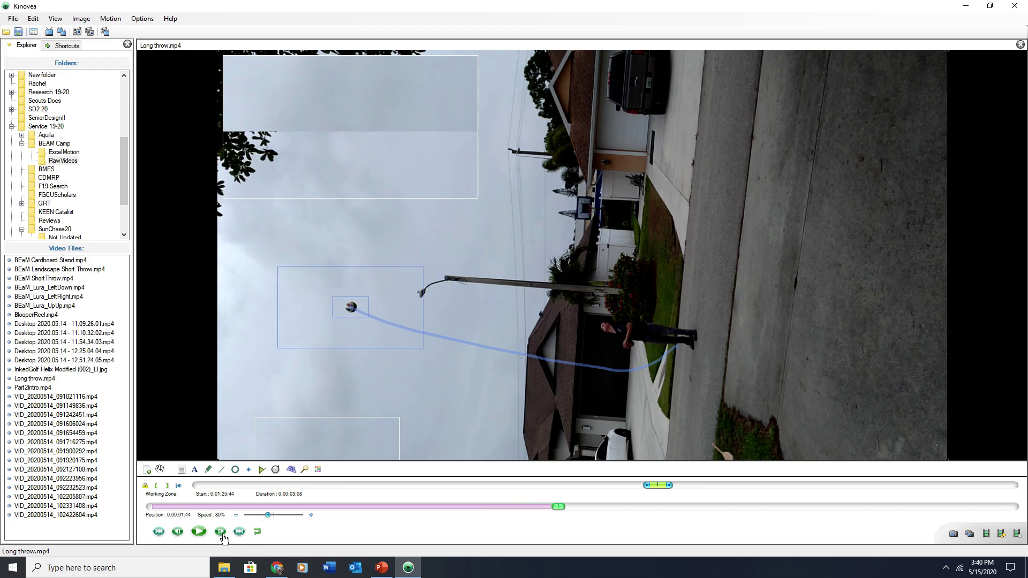
left_click(223, 535)
left_click(222, 535)
left_click(223, 535)
left_click(223, 535)
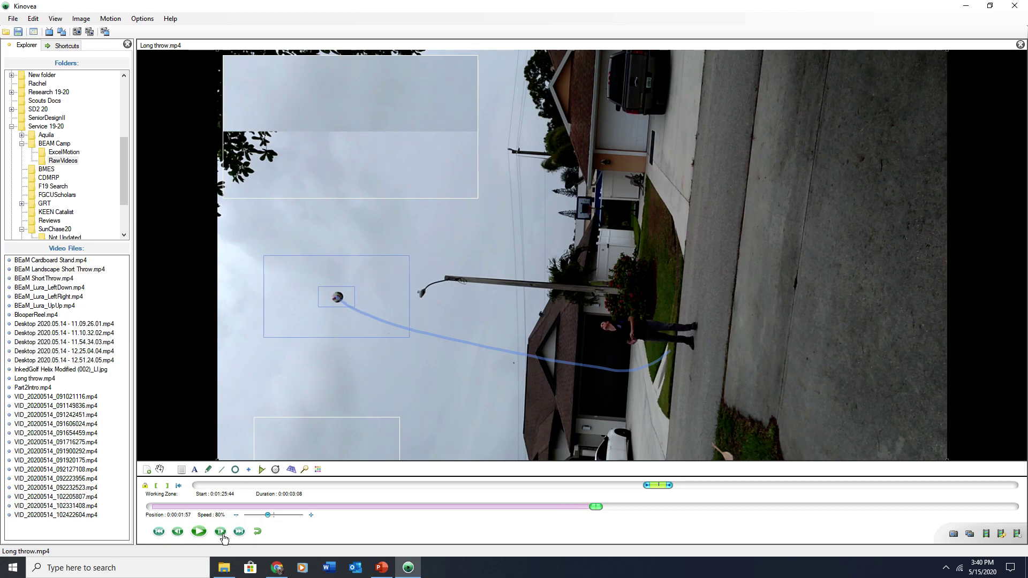
left_click(223, 535)
left_click(223, 535)
left_click(223, 536)
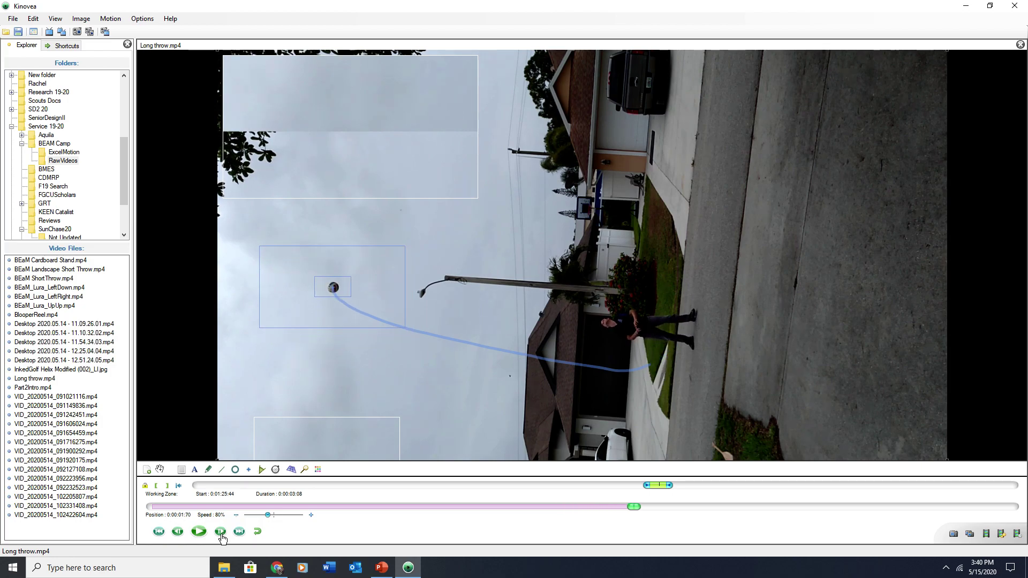
left_click(223, 536)
left_click(223, 535)
left_click(223, 535)
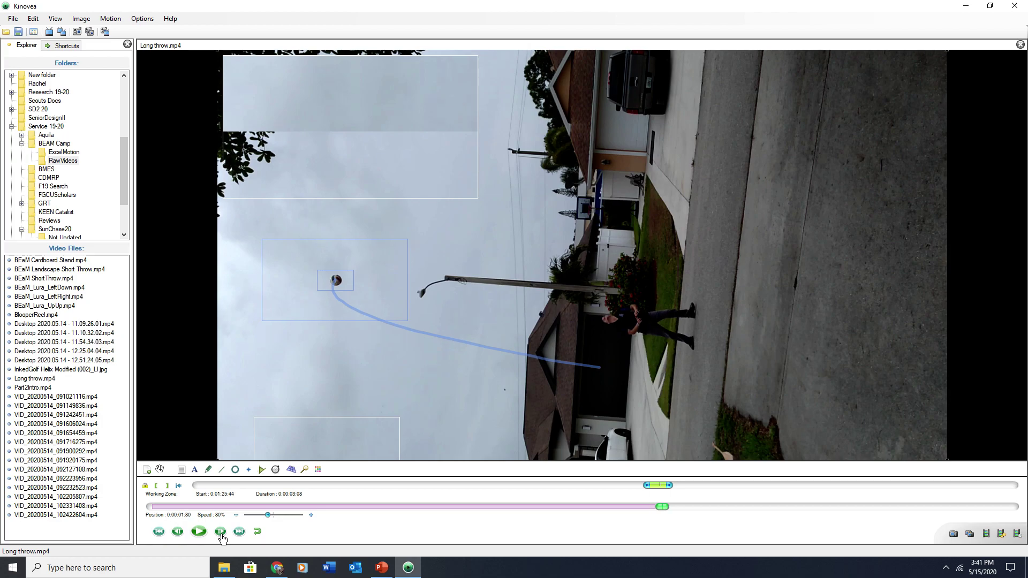
Step: Keep tracking the descending ball back toward the thrower, up to 0:00:02.71
left_click(220, 532)
left_click(220, 531)
left_click(220, 531)
left_click(220, 532)
left_click(220, 532)
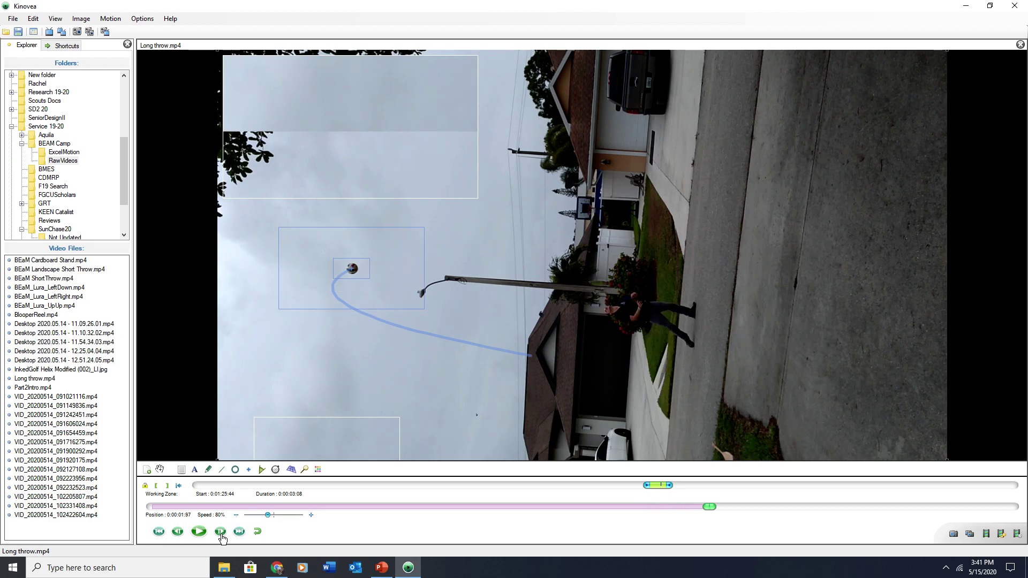
left_click(221, 533)
left_click(221, 533)
left_click(221, 533)
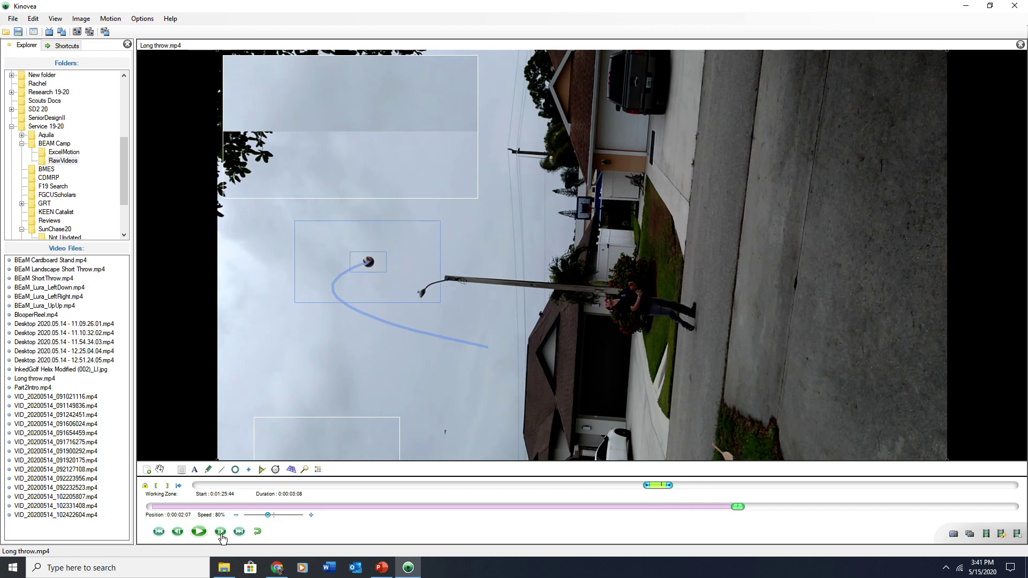
left_click(221, 533)
left_click(222, 535)
left_click(222, 535)
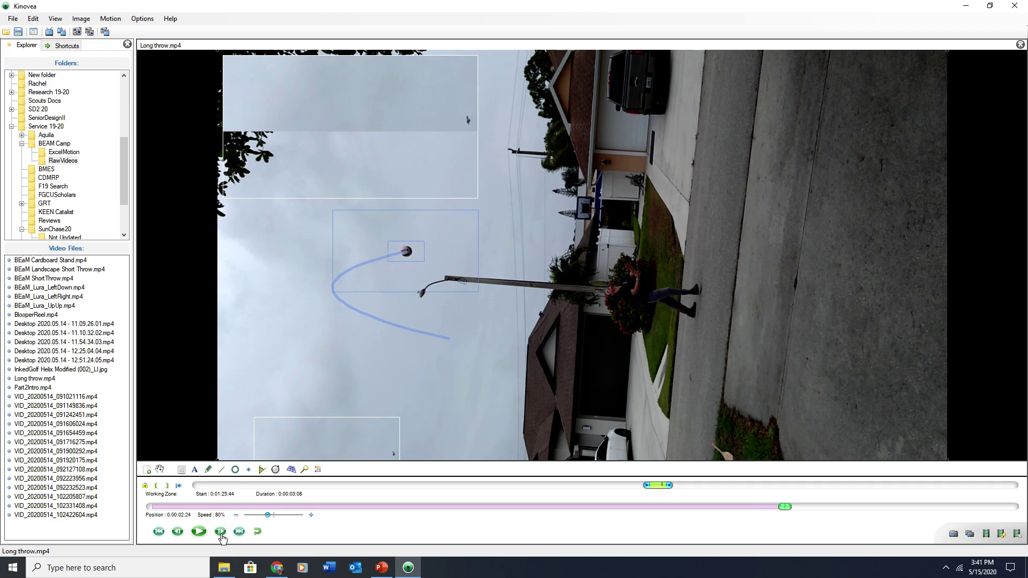
left_click(222, 536)
left_click(220, 532)
left_click(220, 532)
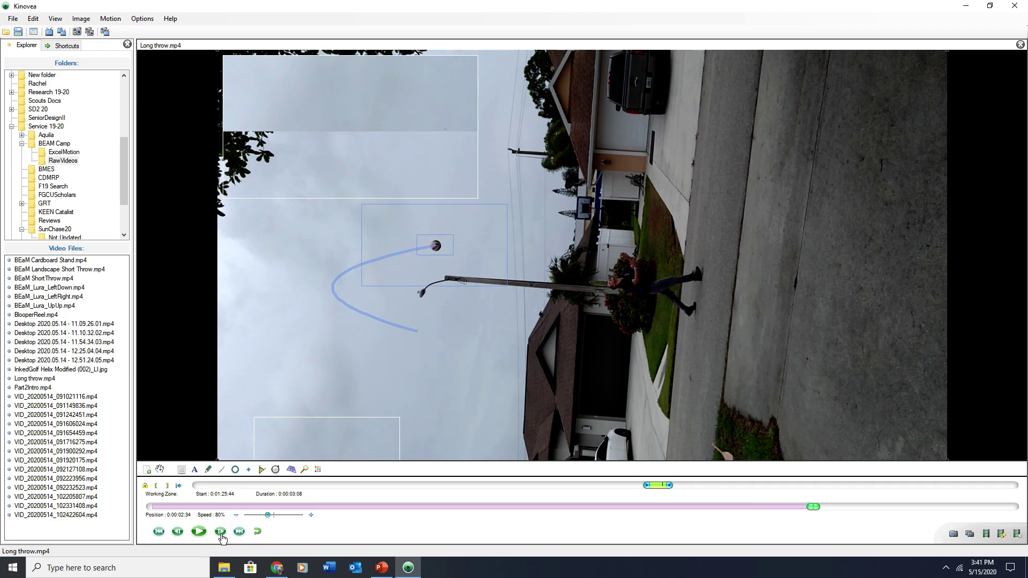
left_click(220, 531)
left_click(220, 531)
left_click(221, 533)
left_click(221, 534)
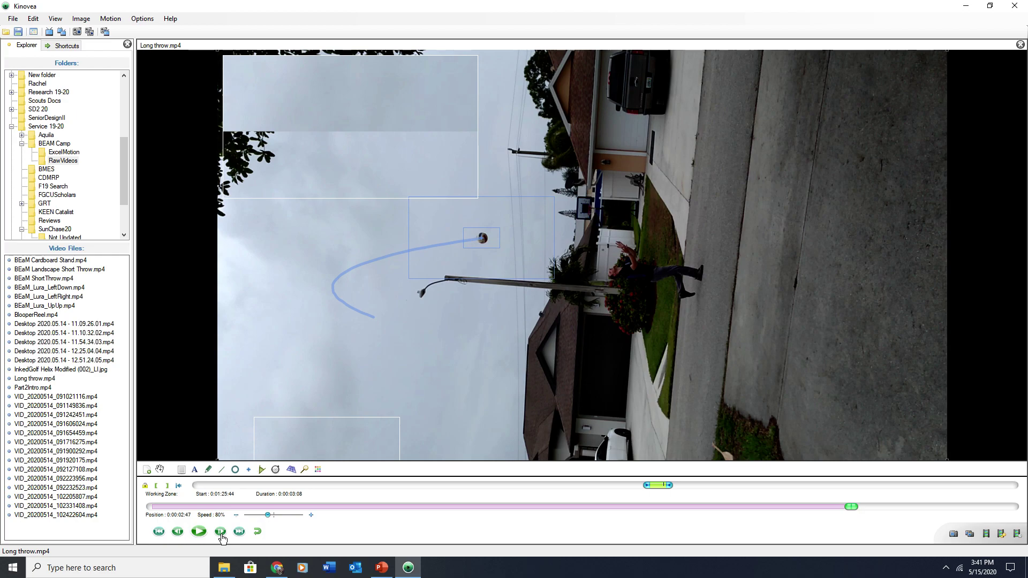
left_click(221, 533)
left_click(221, 534)
left_click(221, 534)
left_click(221, 534)
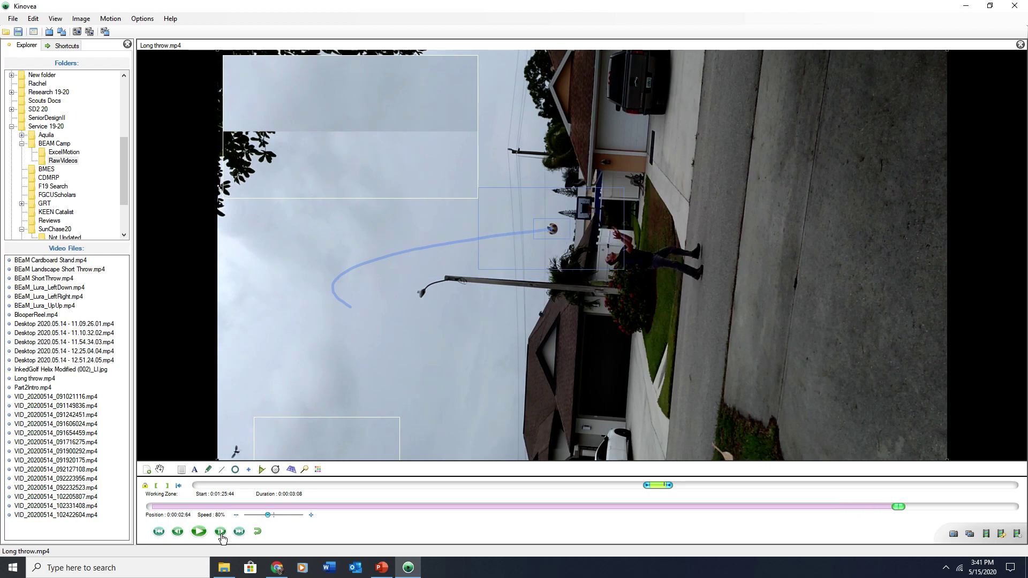
left_click(221, 534)
Step: Step forward and set a zoomed-in magnifier aimed at the thrower
left_click(221, 534)
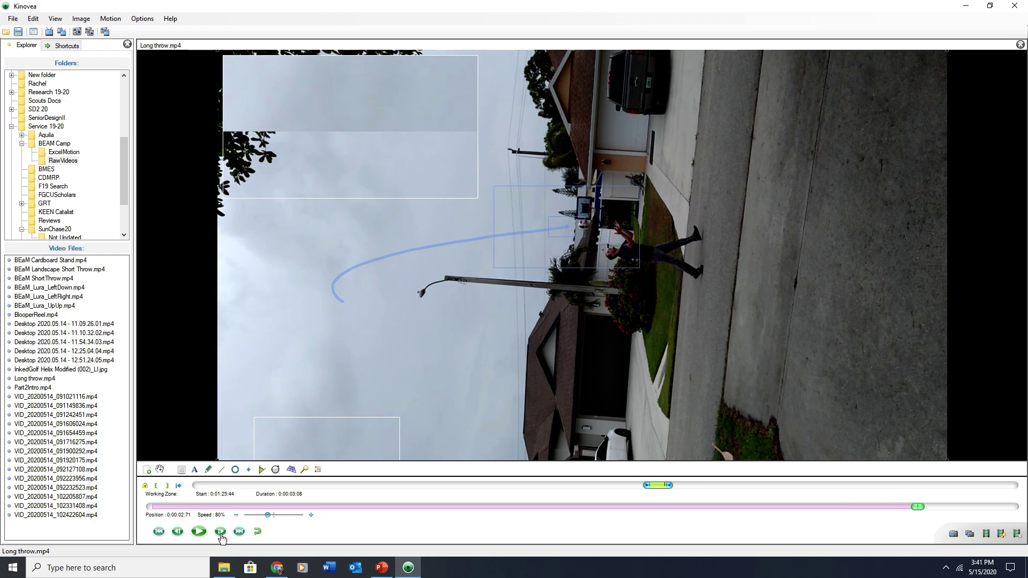
mouse_move(564, 227)
left_mouse_down()
mouse_move(631, 294)
mouse_move(615, 223)
mouse_move(562, 226)
left_mouse_up()
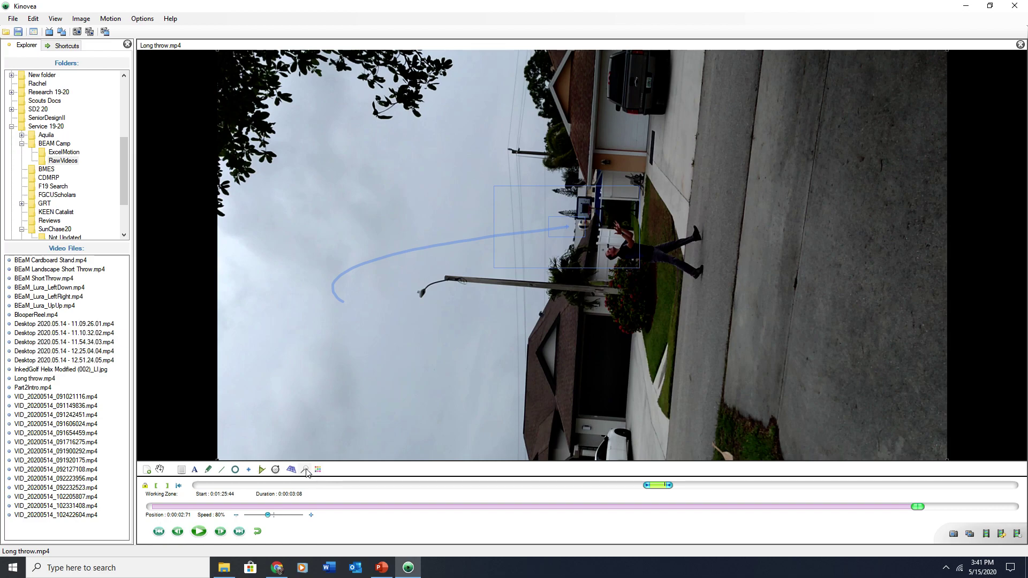
left_click(305, 469)
left_click_drag(485, 323, 597, 233)
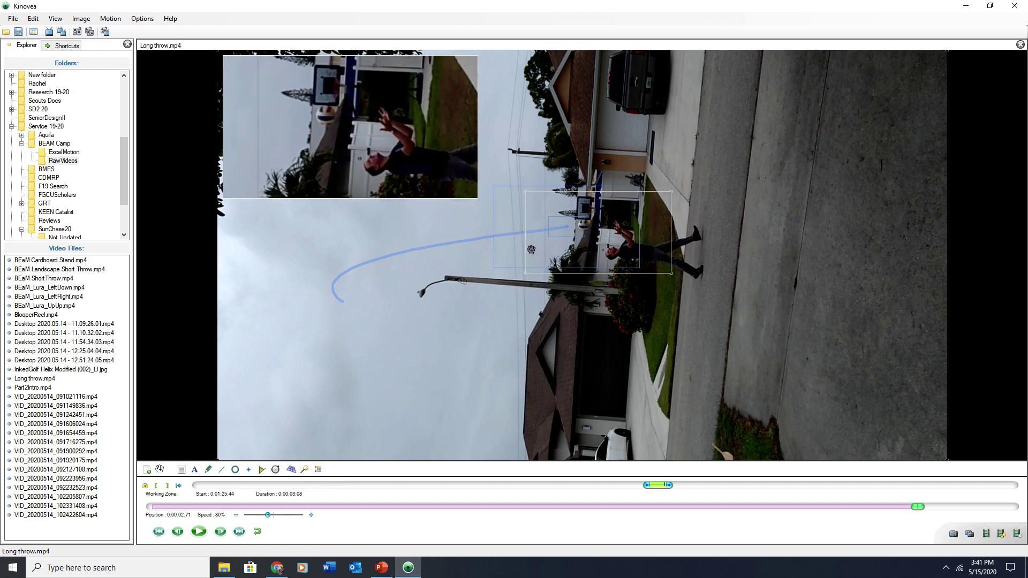
right_click(399, 129)
left_click(449, 200)
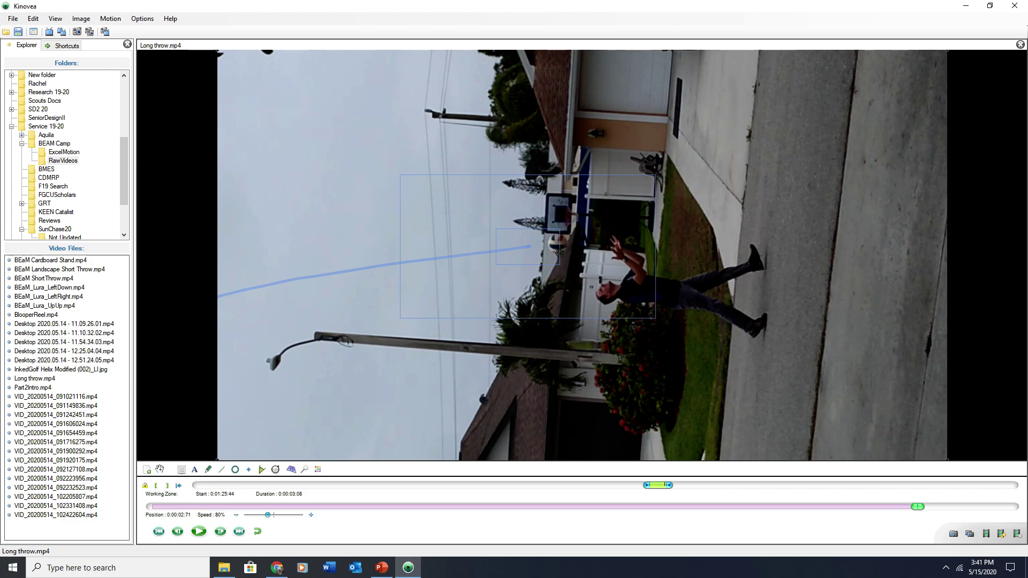
Step: Recentre the tracker on the ball over the last frames to 0:00:02.94, then turn off the magnifier
left_click_drag(559, 253, 577, 253)
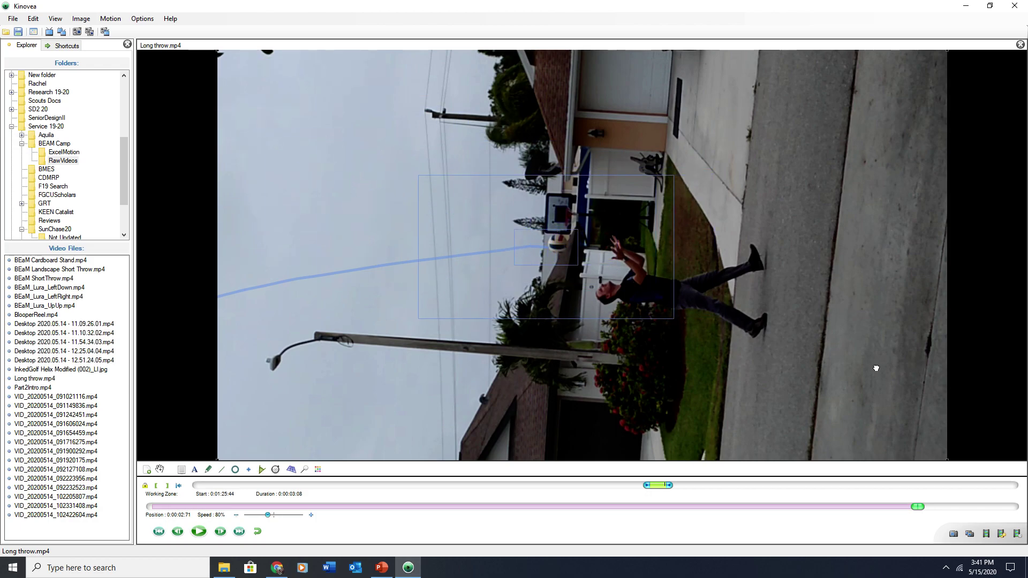
left_click_drag(875, 368, 889, 365)
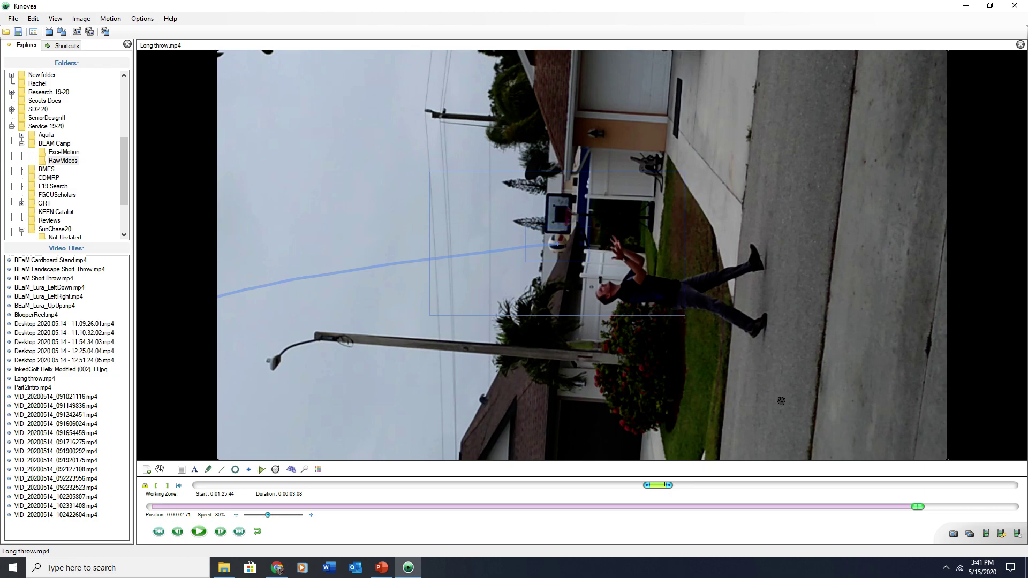
left_click(220, 532)
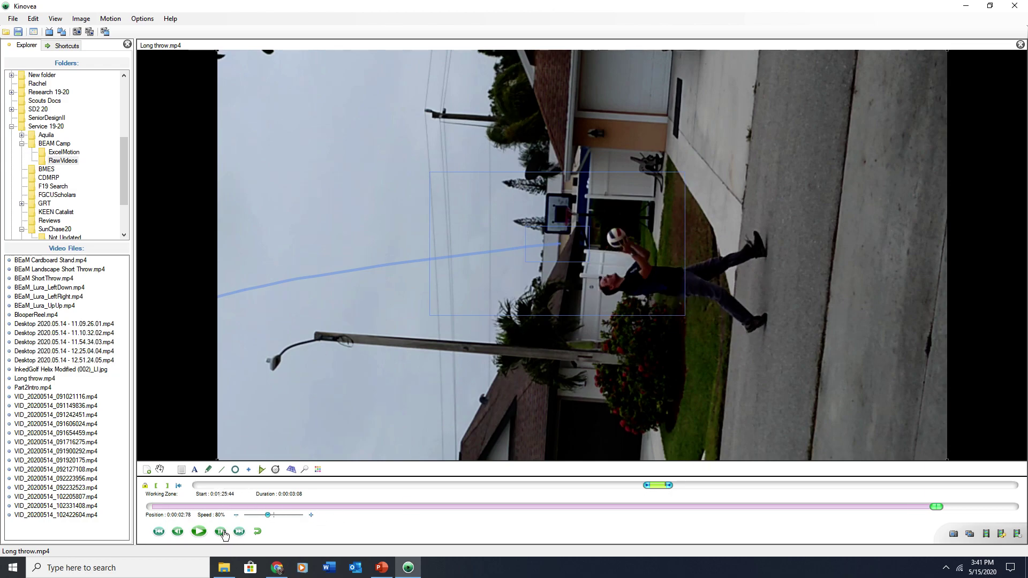
left_click_drag(592, 248, 646, 243)
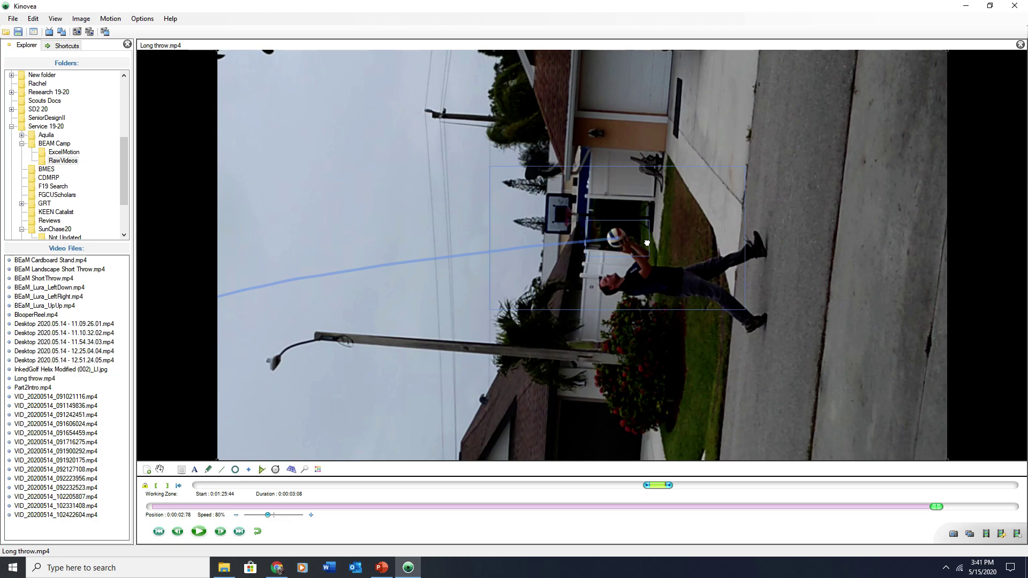
left_click_drag(647, 243, 648, 243)
left_click(220, 531)
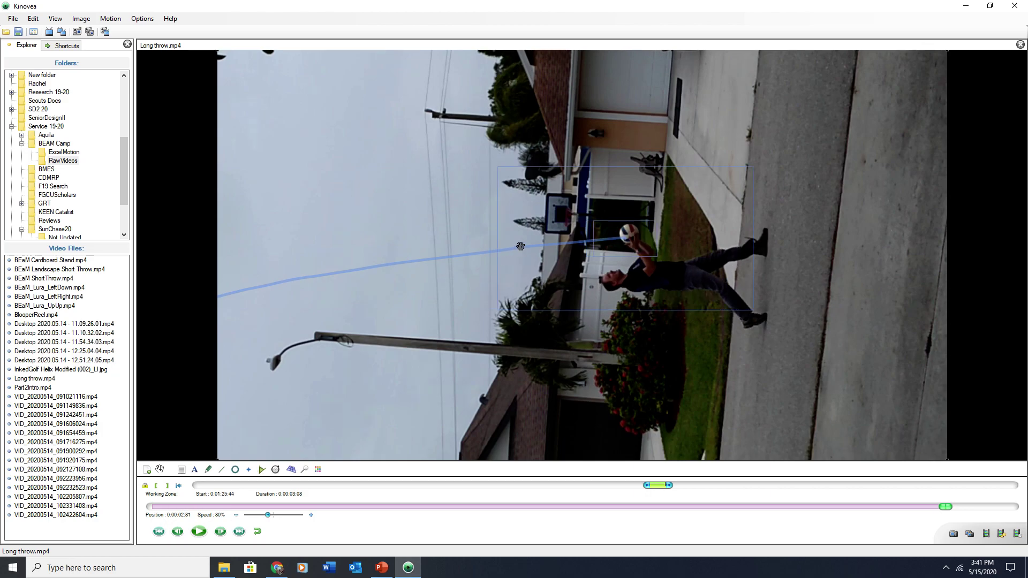
left_click_drag(649, 242, 654, 238)
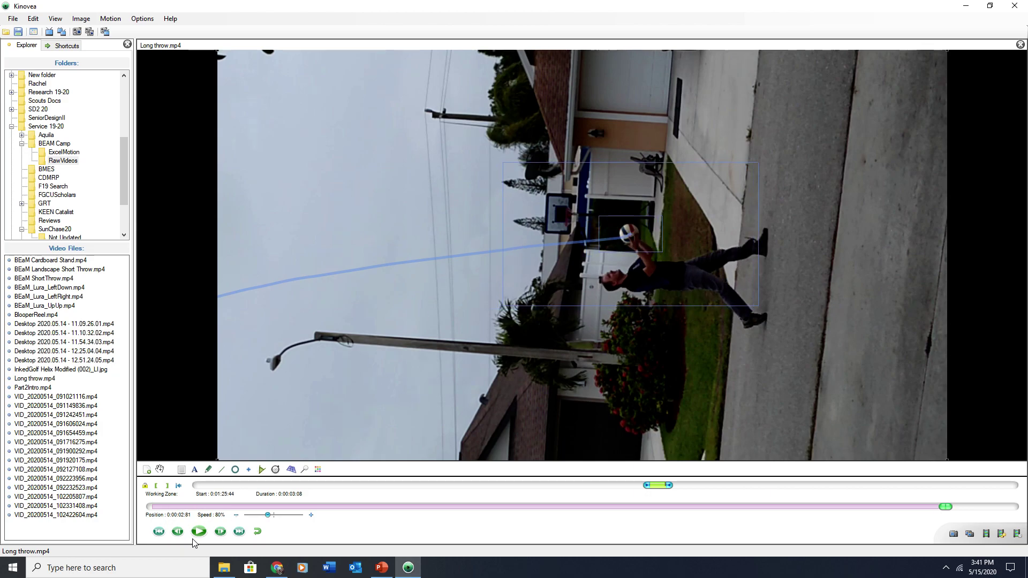
left_click(220, 531)
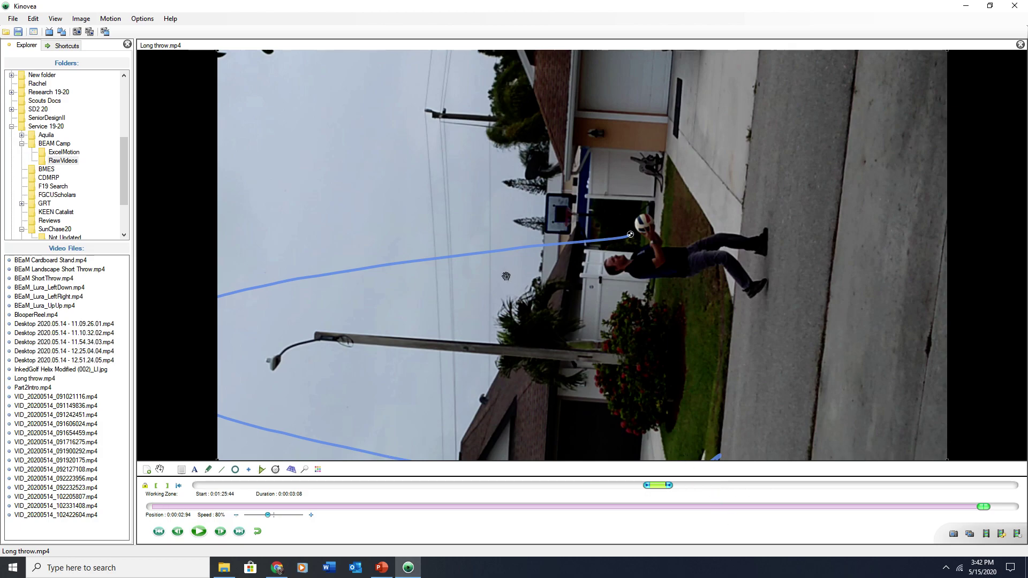
left_click(305, 469)
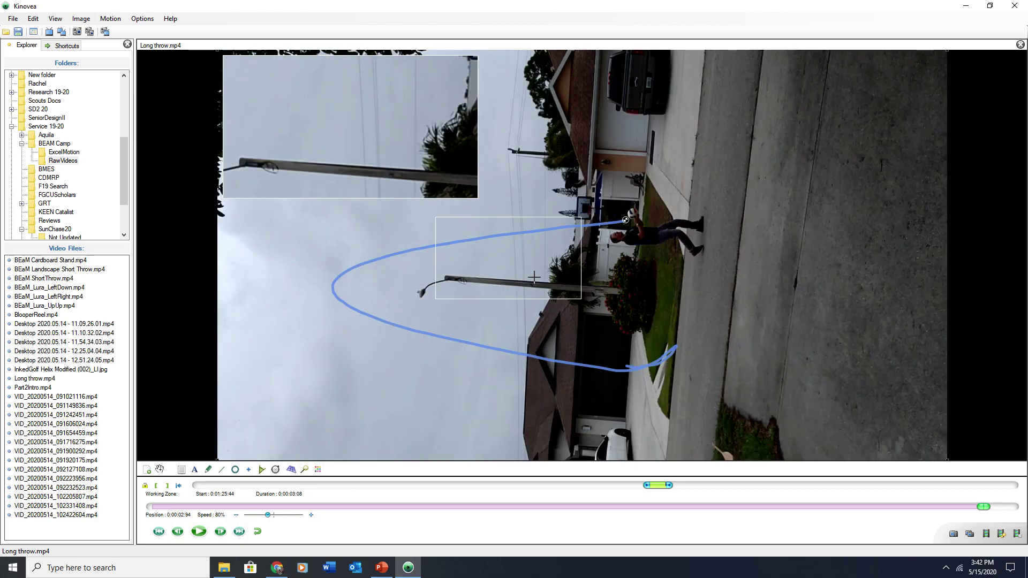
Step: Turn off the magnified view and set the ball trajectory's label to 'Vollyball' in its configuration
left_click(304, 469)
right_click(457, 342)
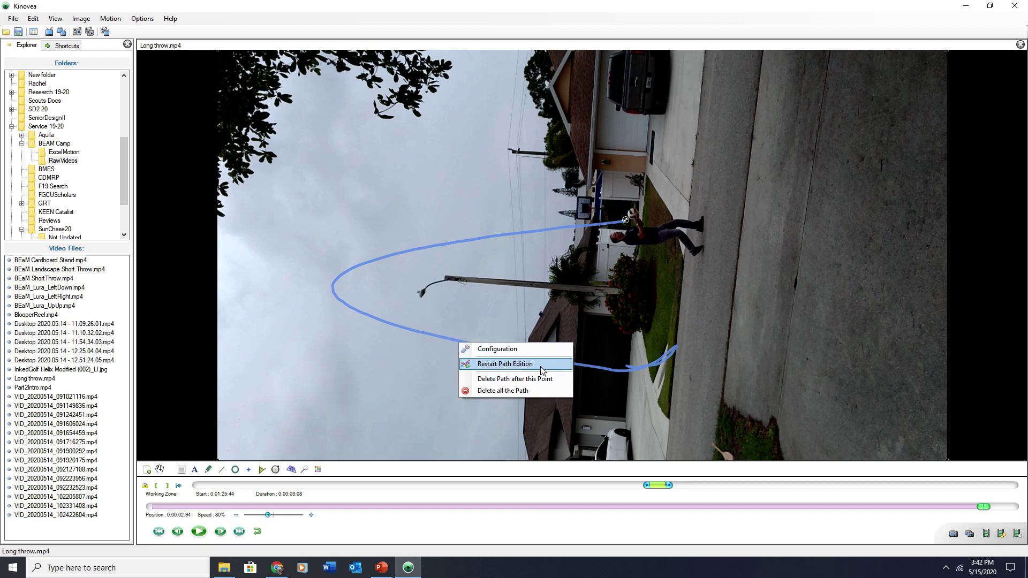
left_click(538, 349)
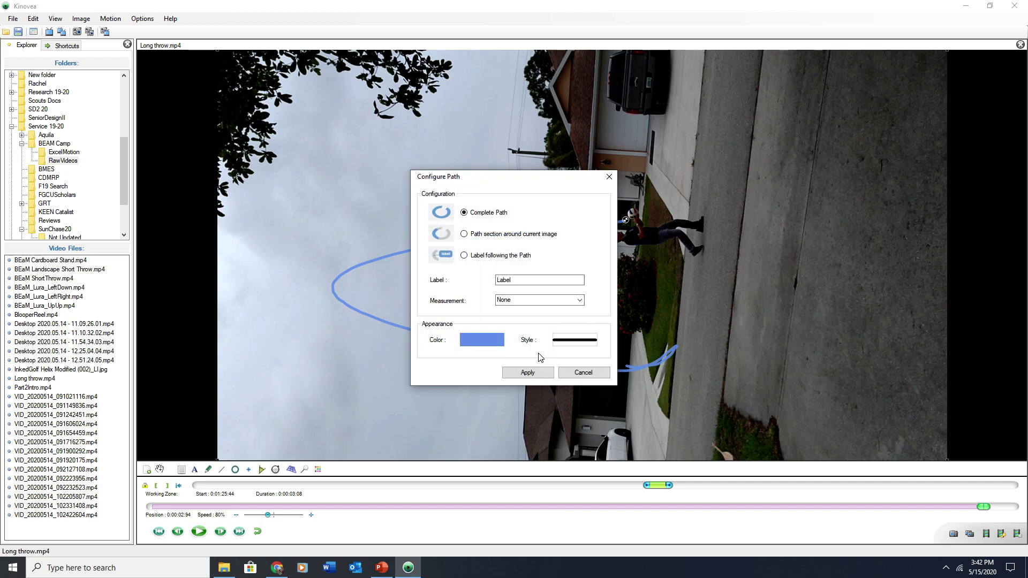
left_click_drag(502, 181, 757, 181)
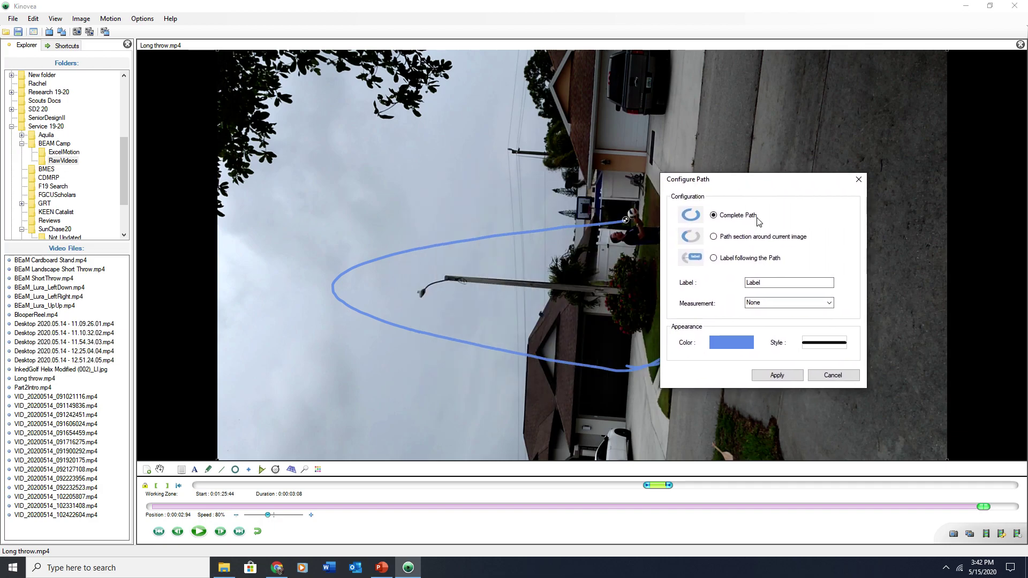
left_click(838, 373)
right_click(396, 257)
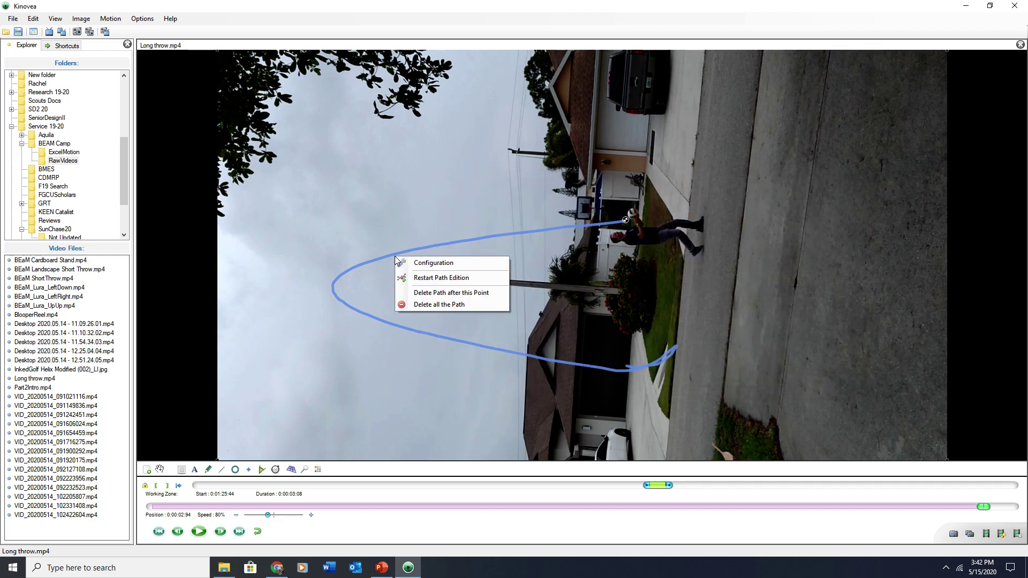
left_click(452, 263)
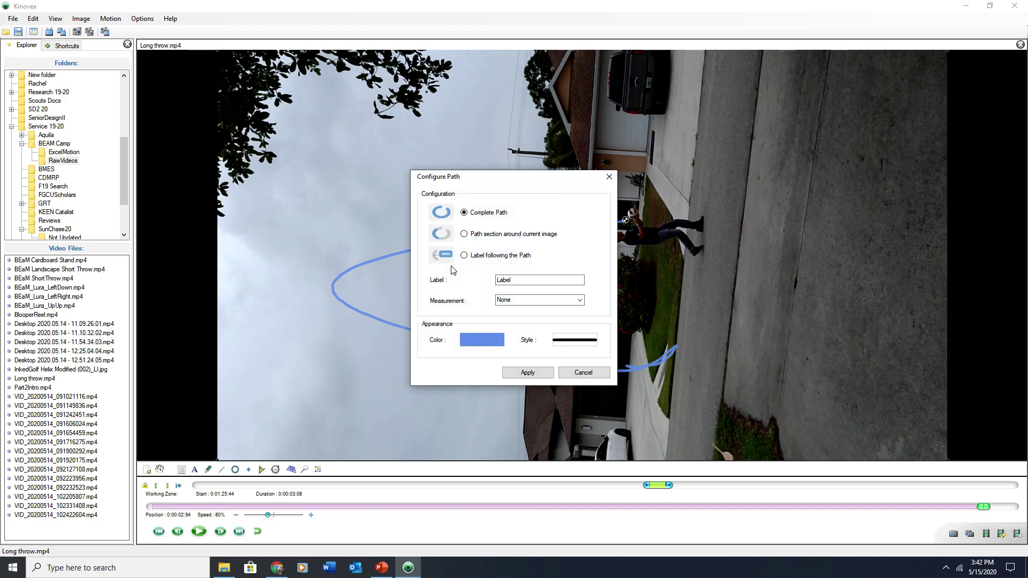
left_click_drag(479, 178, 763, 176)
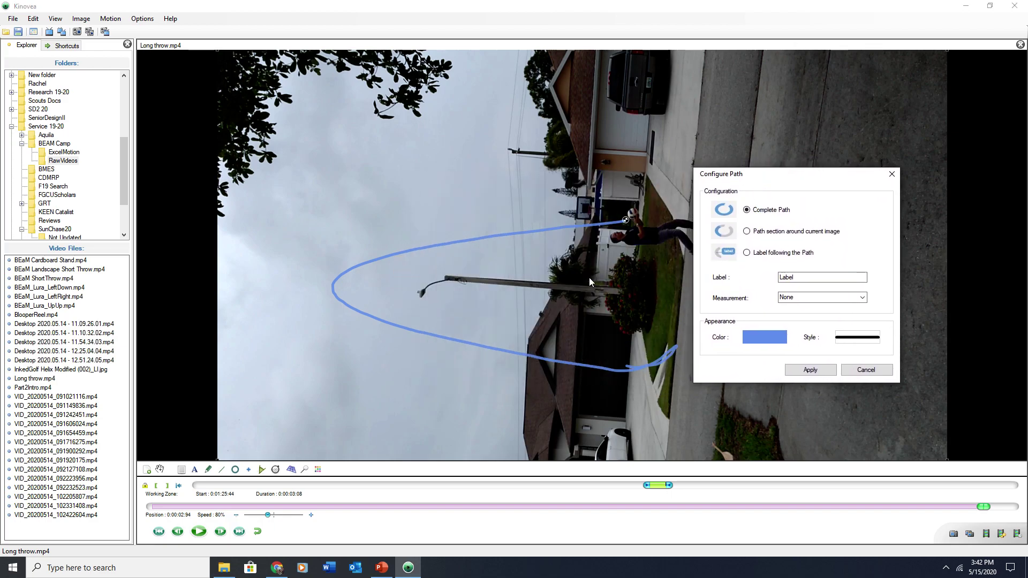
key("Tab")
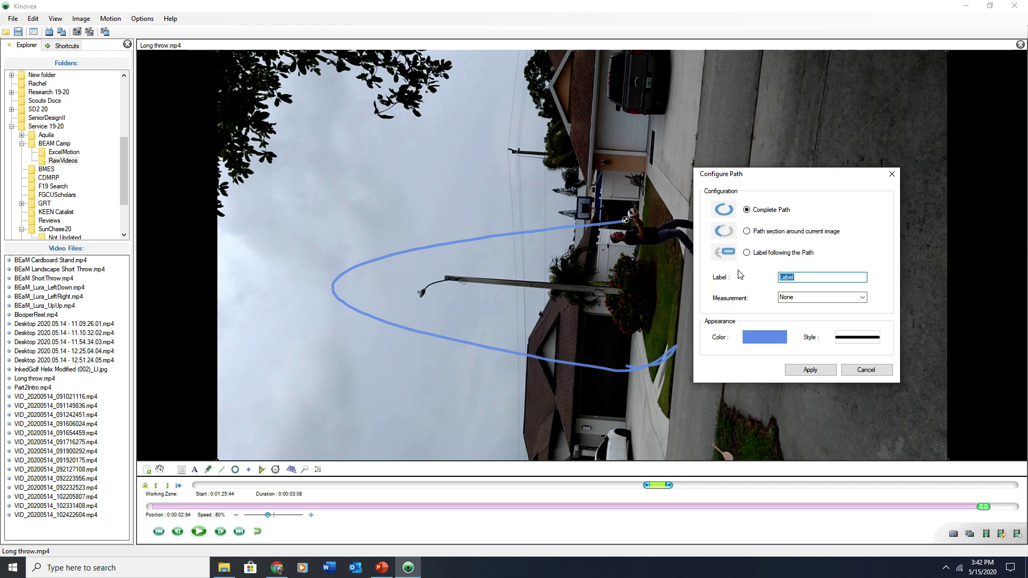
type("Vollyball")
left_click(821, 370)
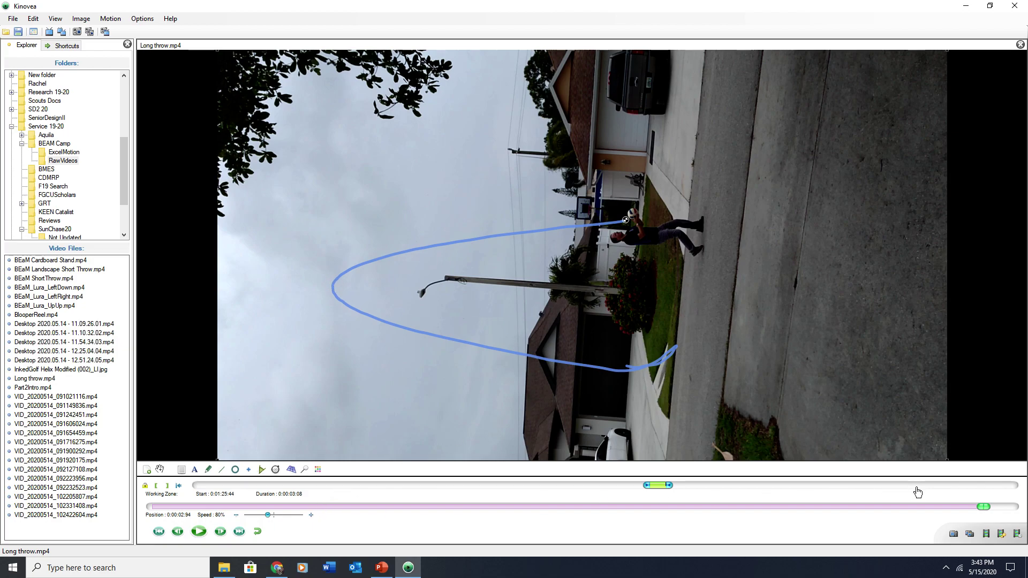
Step: Drag the playhead back to about 0:00:01:70, where the ball is at its arc's far turning point
left_click_drag(977, 508, 629, 510)
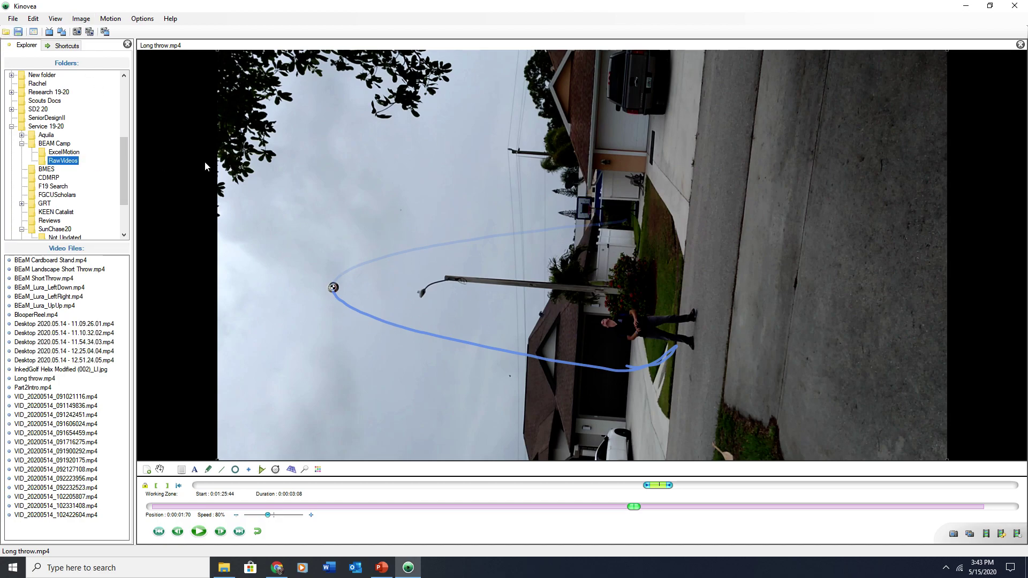
Step: Place the coordinate origin on the ground at the thrower's feet, then rewind to 0:00:00:20
left_click(56, 19)
left_click(59, 19)
left_click(77, 20)
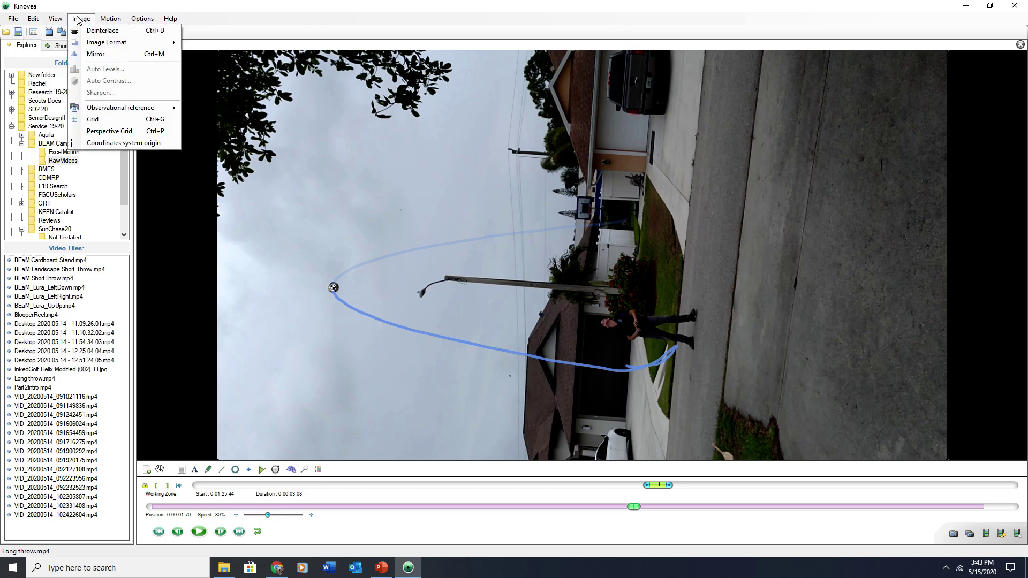
left_click(117, 144)
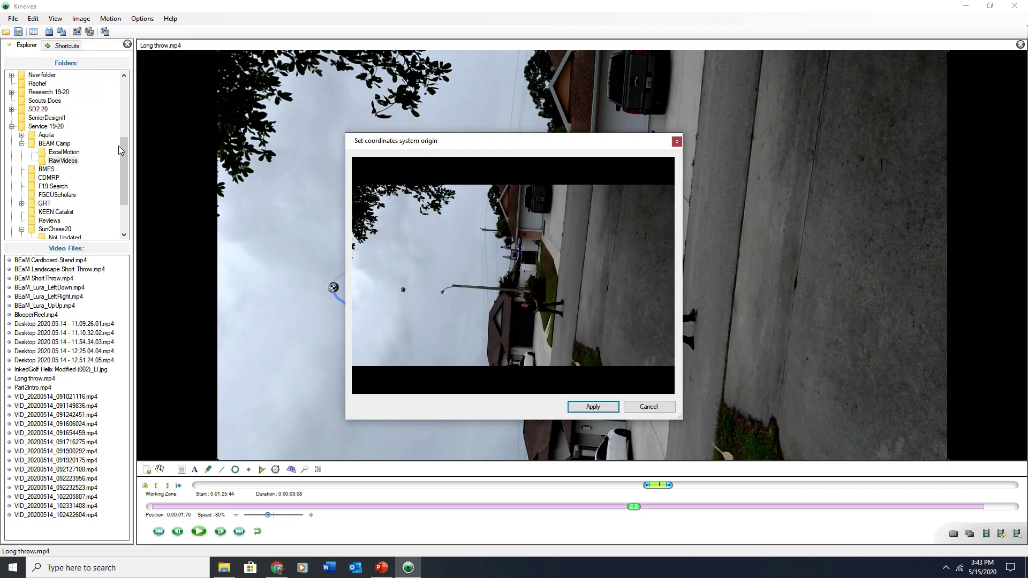
left_click(561, 308)
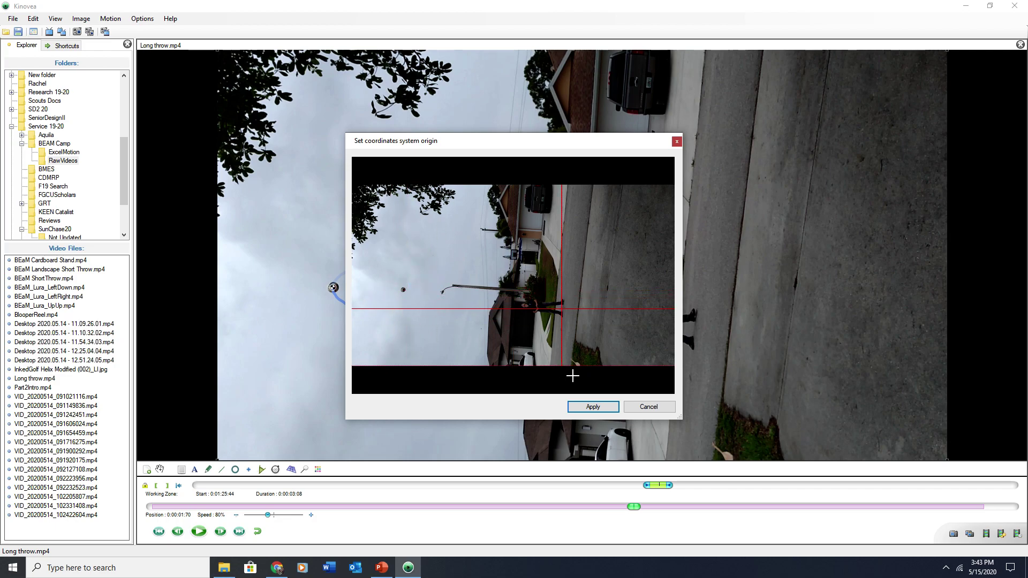
left_click(588, 407)
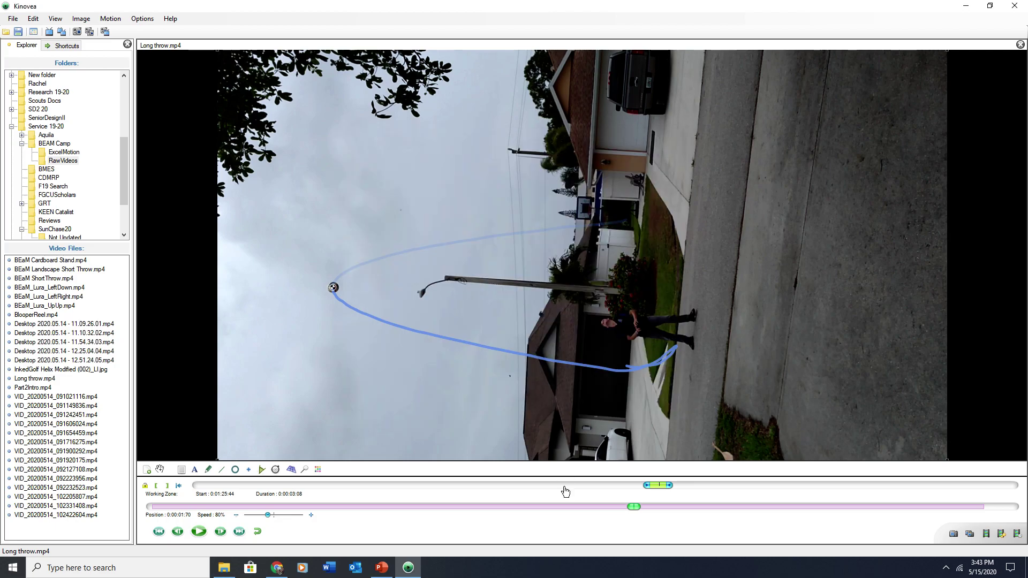
left_click_drag(639, 510, 215, 512)
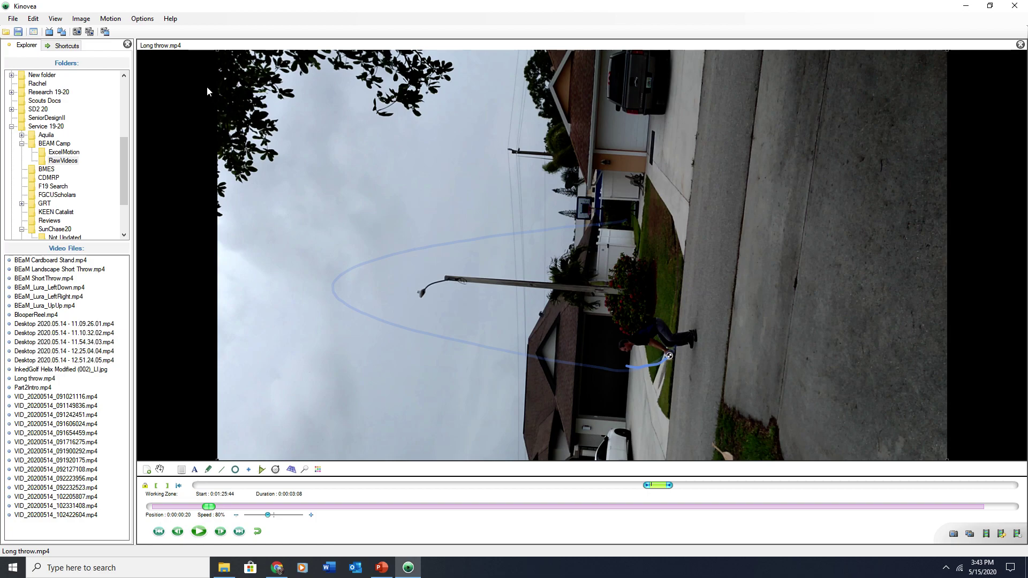
left_click(81, 18)
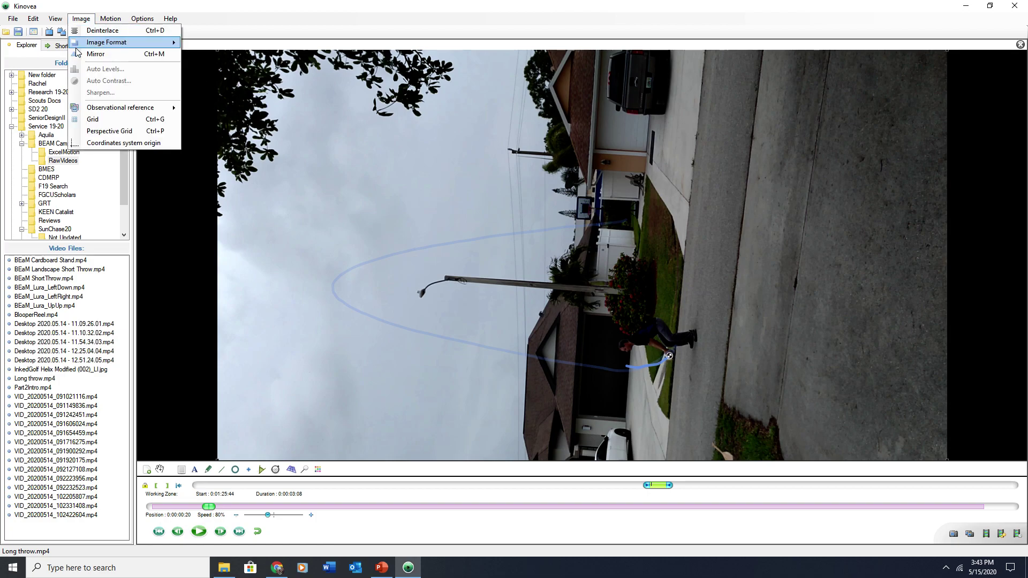
left_click(126, 143)
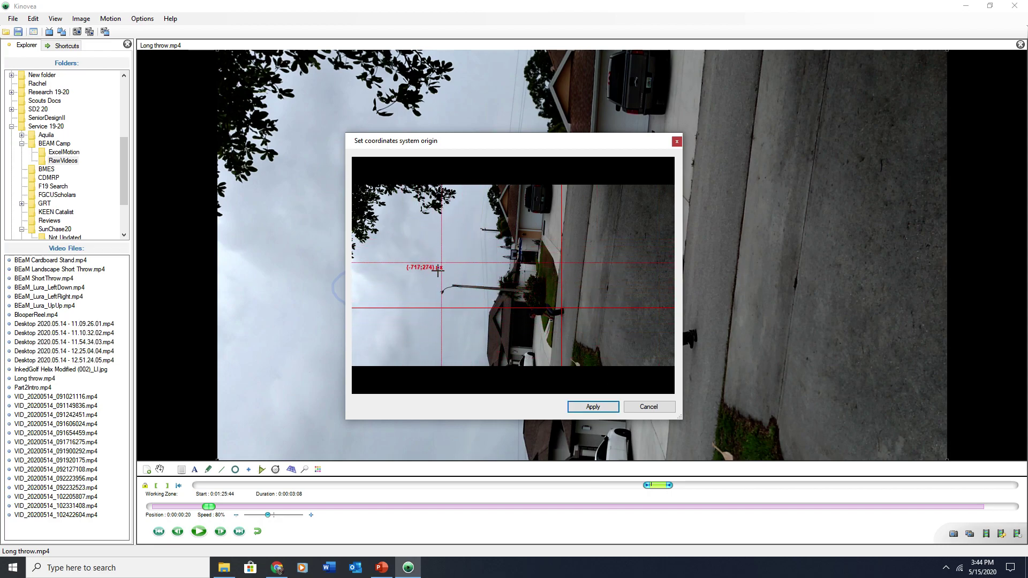
left_click(599, 411)
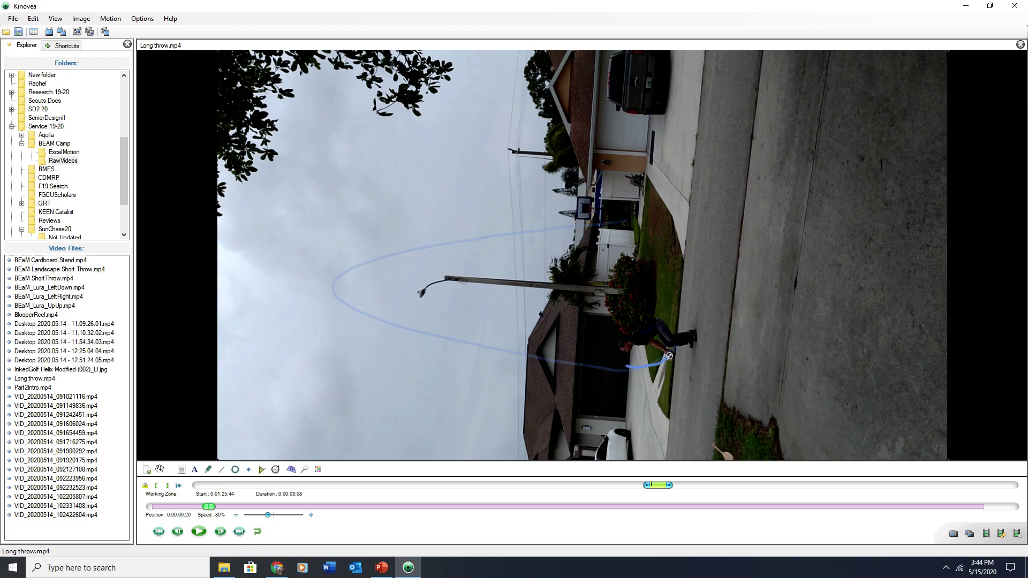
Step: Export the tracking data to Microsoft Excel (MS-XML) as 'BEaM Long throw.xml'
left_click(5, 21)
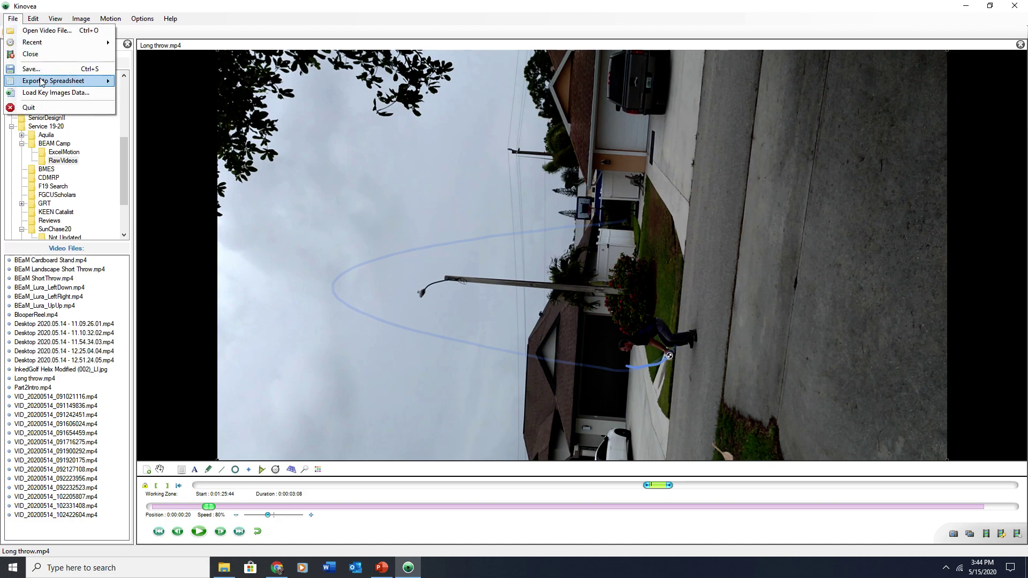
mouse_move(41, 81)
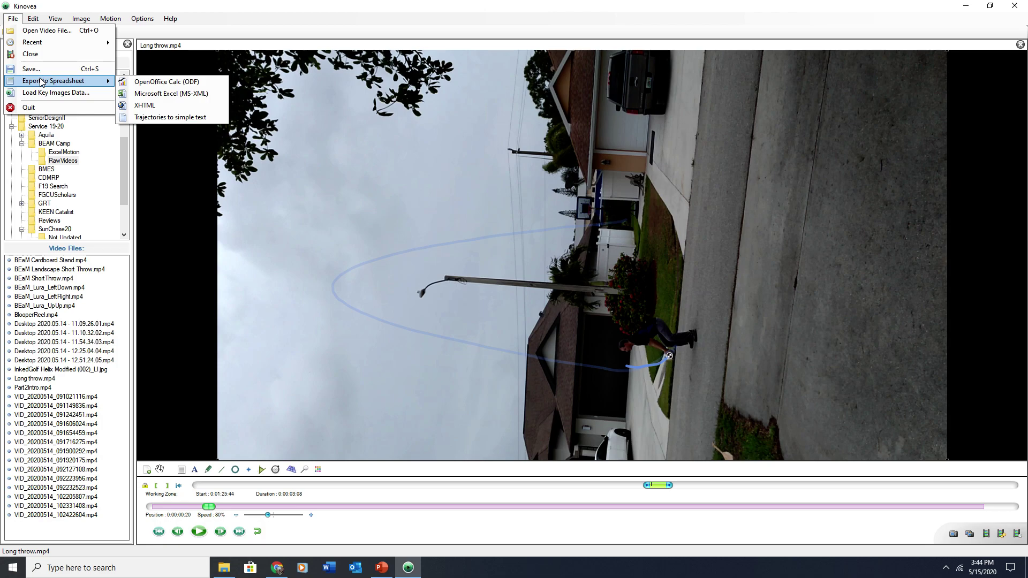
left_click(147, 95)
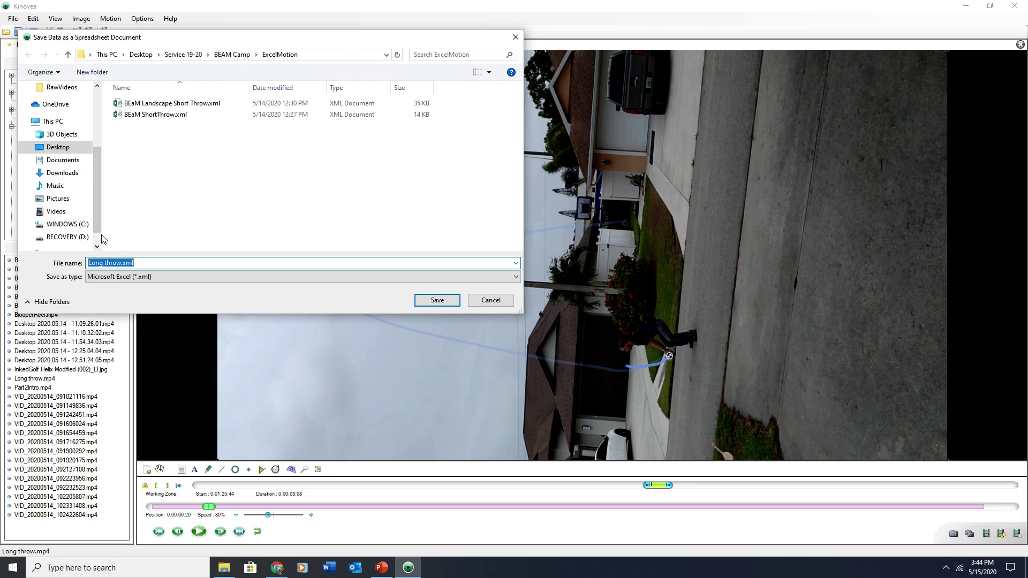
left_click(87, 262)
type("BEaM")
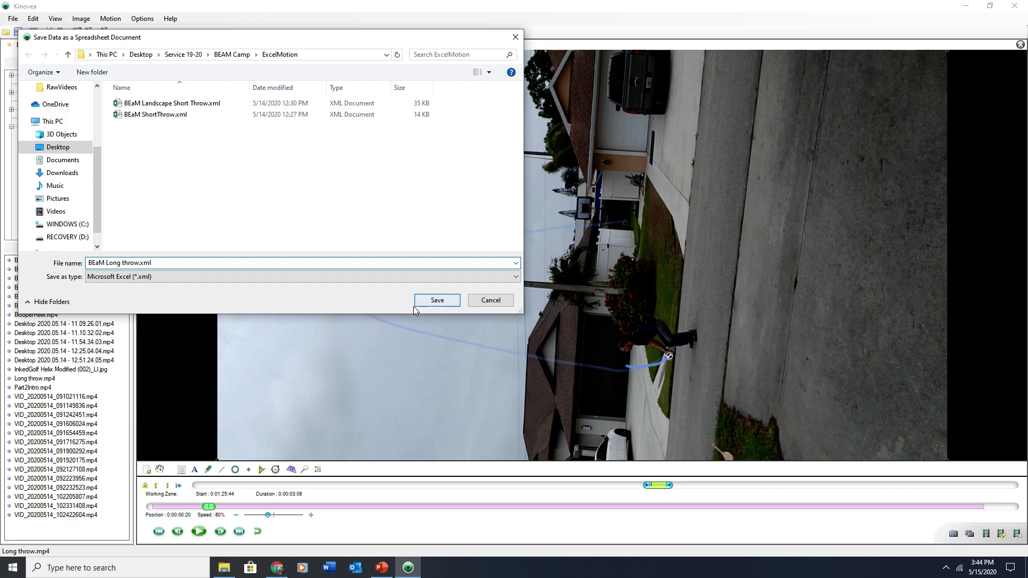
left_click(426, 300)
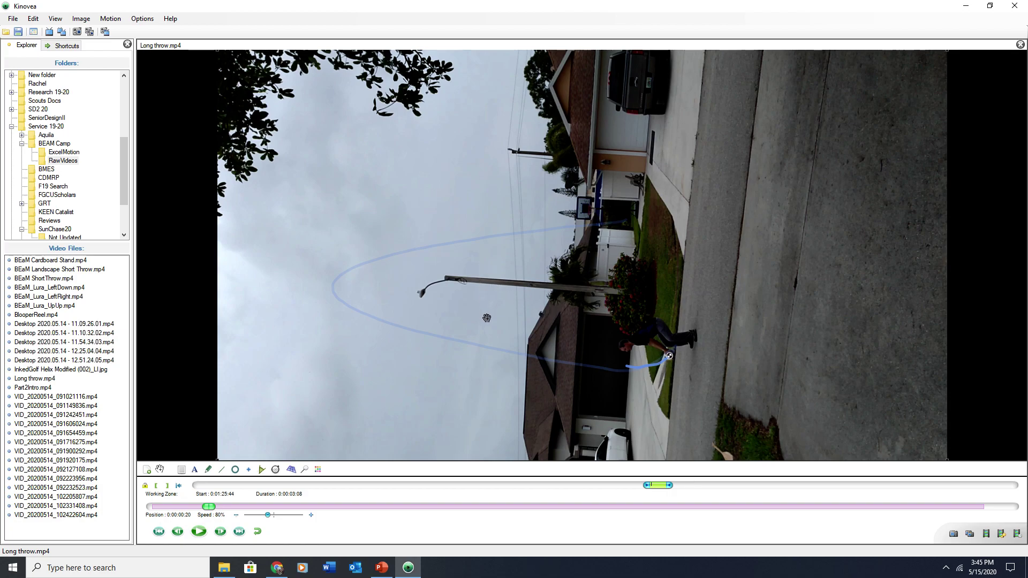
left_click(378, 573)
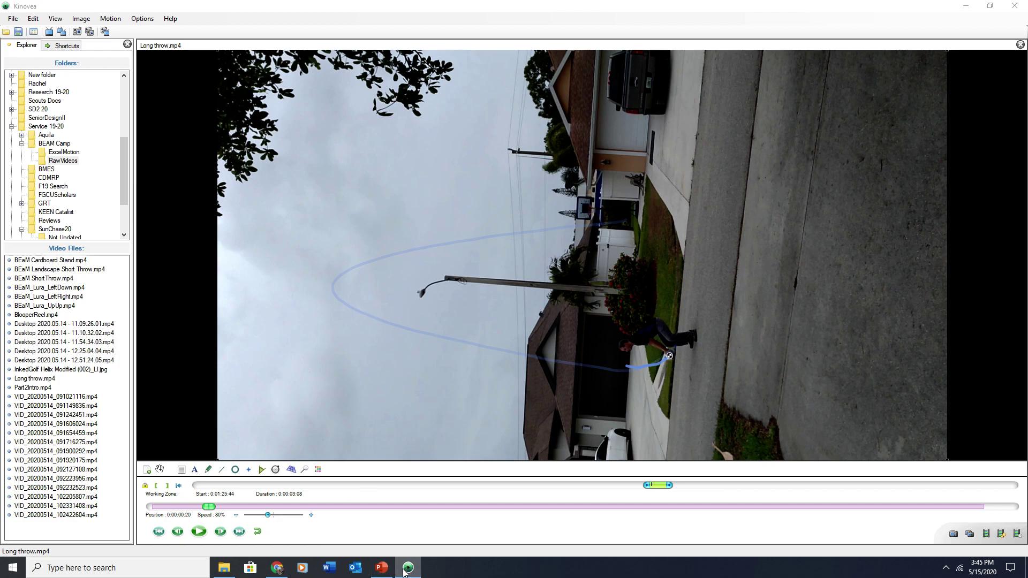